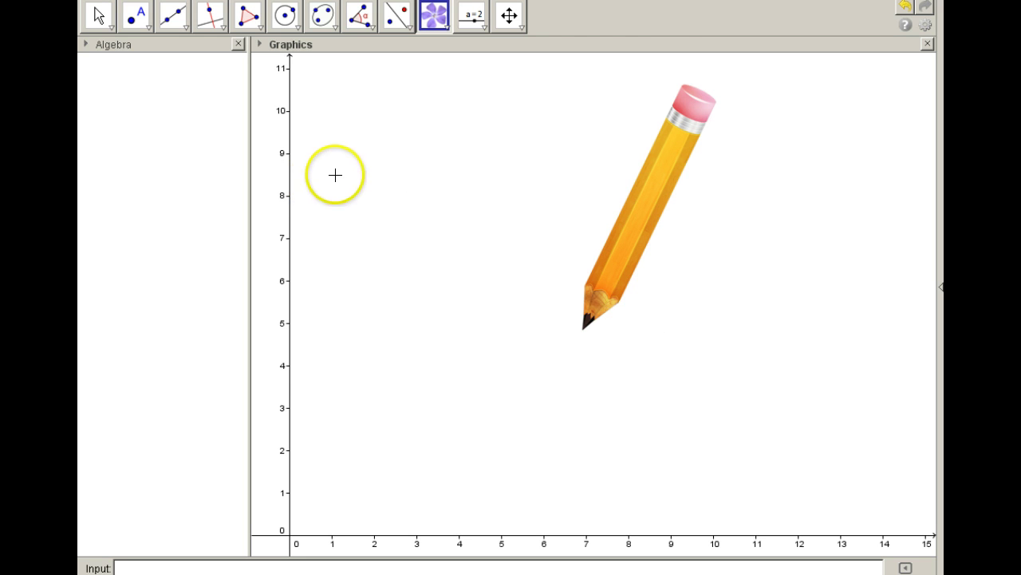
Step: Choose the Pen tool from the Image tool group in the toolbar
click(447, 29)
click(445, 115)
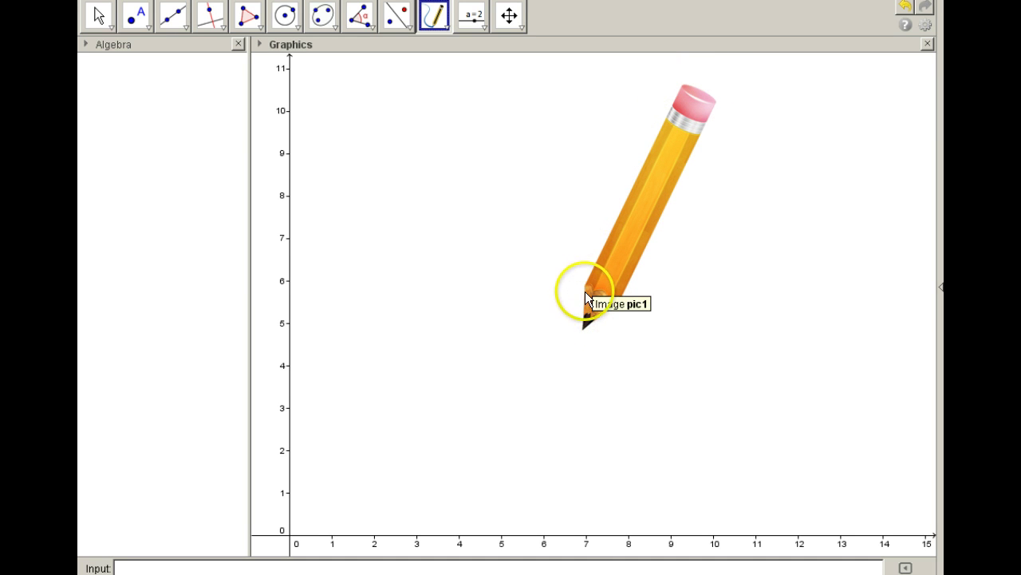
Step: Draw a curved pen line from the pencil's metal band to its tip and handwrite 'hex' beside it
mouse_move(584, 282)
mouse_down()
mouse_move(622, 299)
mouse_move(584, 325)
mouse_move(583, 282)
mouse_move(613, 300)
mouse_move(585, 323)
mouse_move(613, 295)
mouse_move(583, 285)
mouse_move(582, 332)
mouse_up()
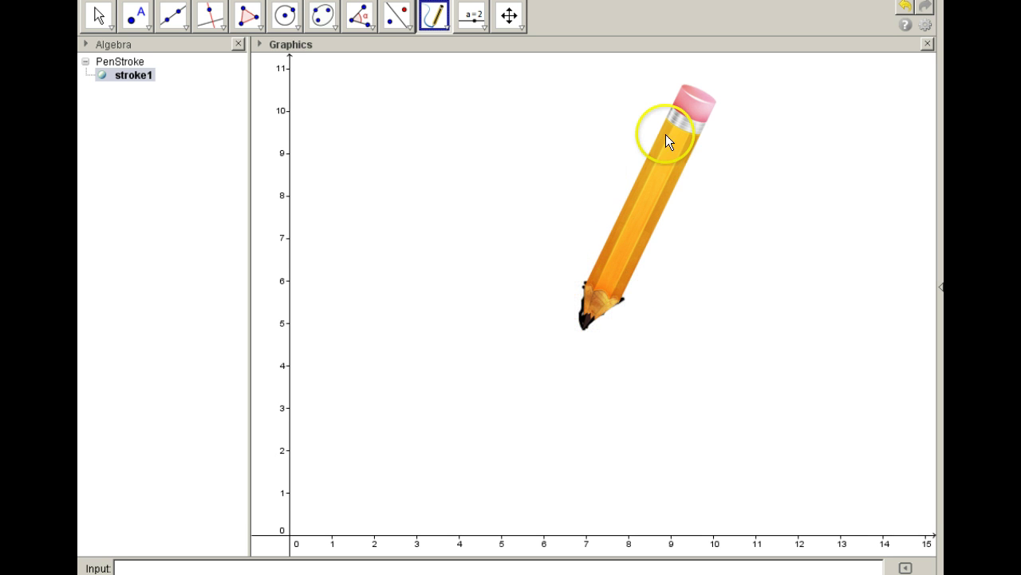
drag(666, 118, 680, 128)
drag(567, 285, 581, 285)
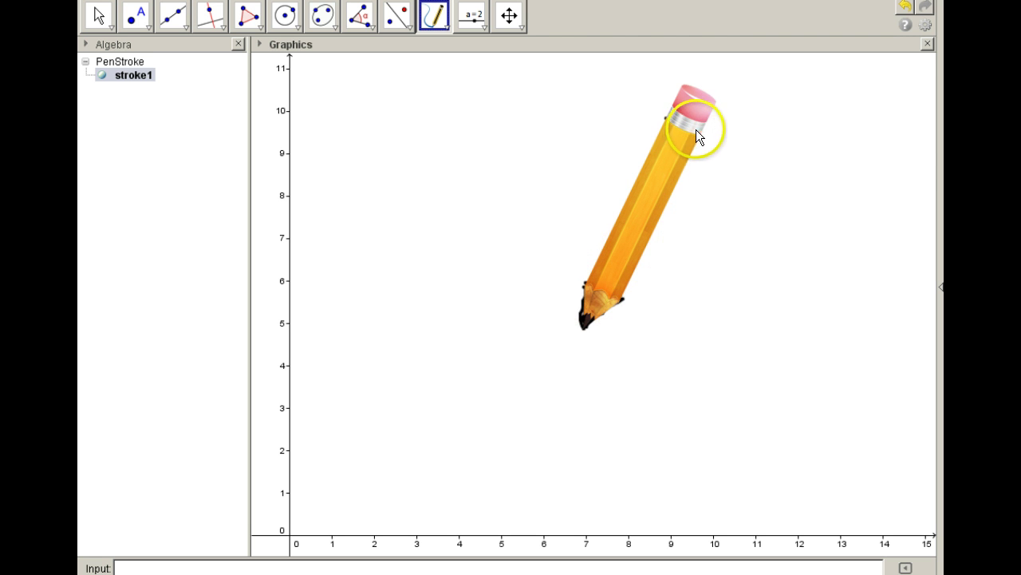
mouse_move(699, 138)
mouse_down()
mouse_move(684, 218)
mouse_move(644, 288)
mouse_move(619, 298)
mouse_up()
click(641, 222)
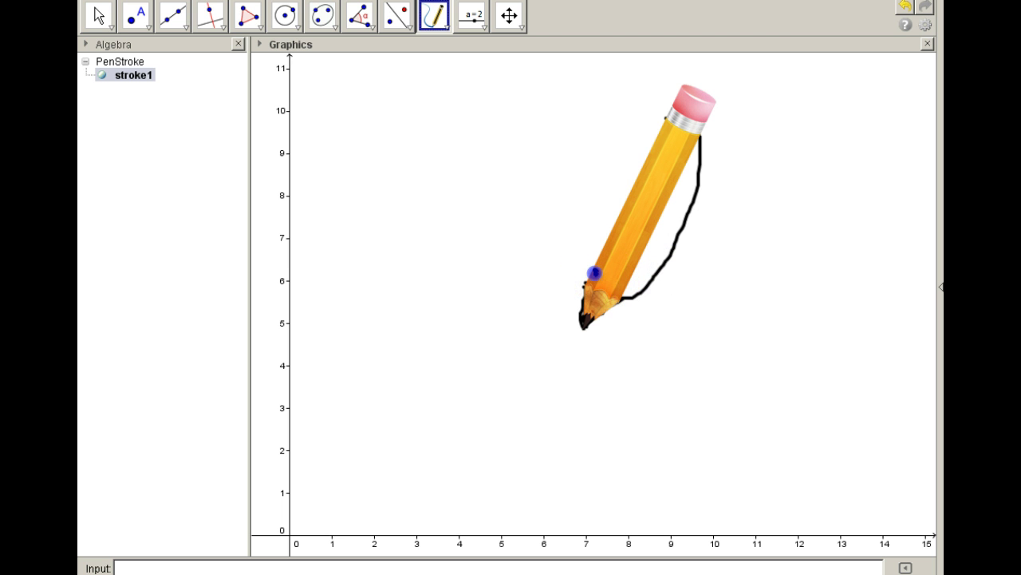
drag(604, 274, 605, 280)
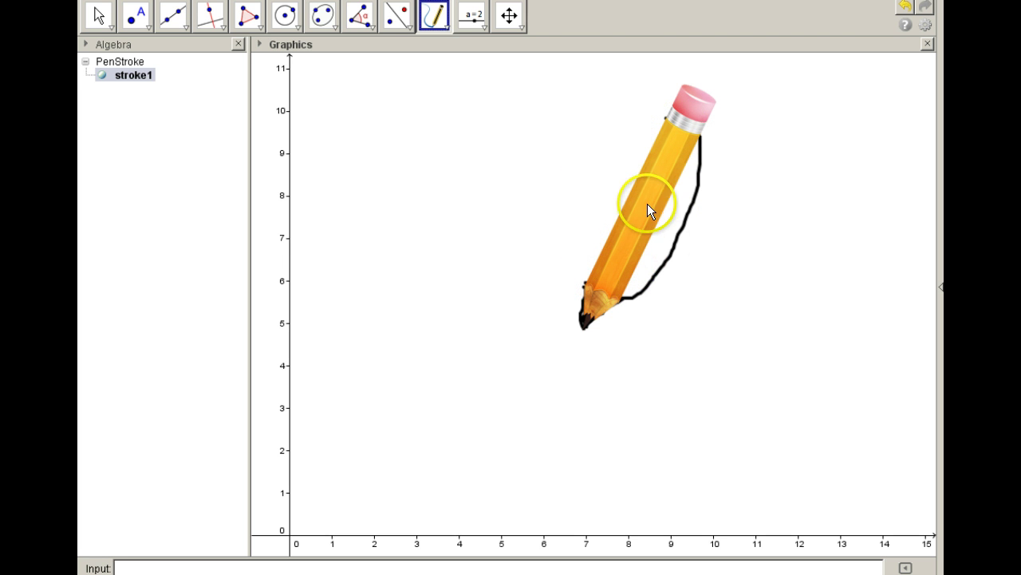
mouse_move(712, 196)
mouse_down()
mouse_move(729, 236)
mouse_move(771, 239)
mouse_up()
mouse_move(770, 204)
mouse_down()
mouse_move(747, 239)
mouse_move(796, 215)
mouse_move(795, 224)
mouse_move(839, 221)
mouse_move(835, 230)
mouse_move(869, 216)
mouse_move(873, 228)
mouse_up()
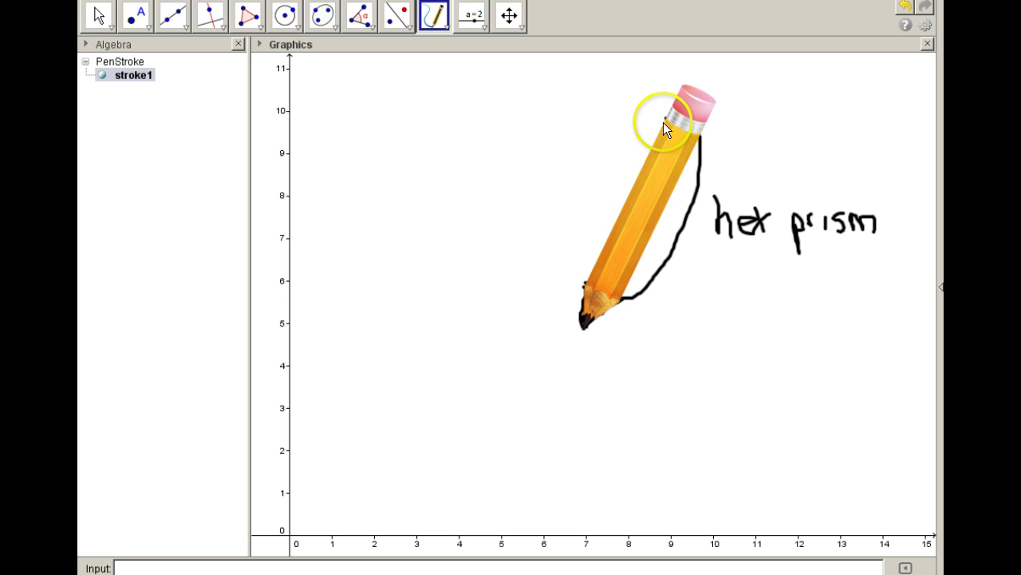
Step: Outline the top of the pencil's eraser and start handwriting 'Cylinder' to its right
mouse_move(663, 119)
mouse_down()
mouse_move(705, 136)
mouse_move(716, 97)
mouse_move(694, 83)
mouse_move(671, 90)
mouse_move(663, 120)
mouse_up()
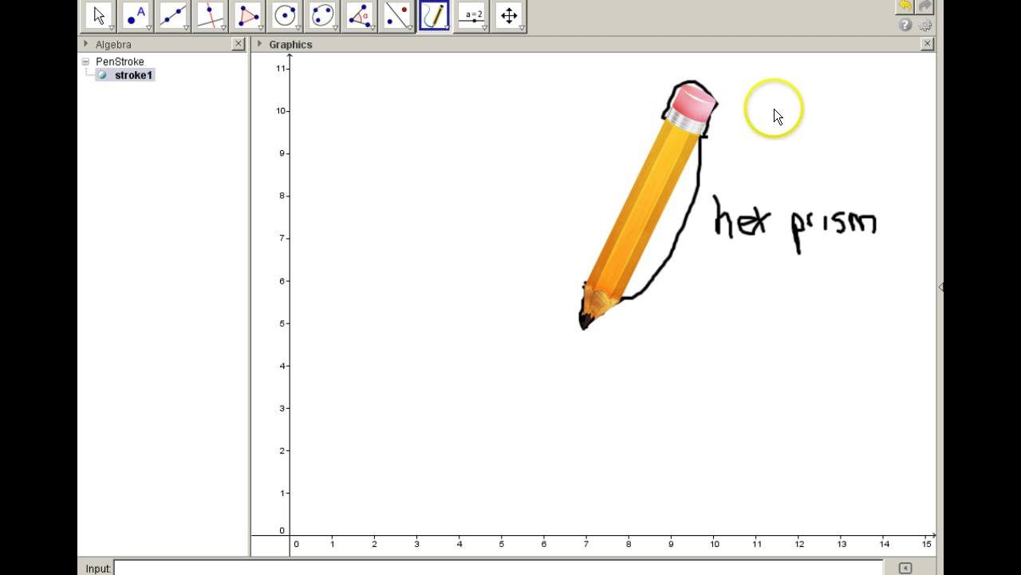
mouse_move(754, 105)
mouse_down()
mouse_move(766, 127)
mouse_move(782, 121)
mouse_move(789, 139)
mouse_move(775, 144)
mouse_up()
mouse_move(800, 102)
mouse_down()
mouse_move(802, 138)
mouse_move(857, 98)
mouse_move(852, 119)
mouse_move(878, 106)
mouse_move(886, 124)
mouse_move(901, 104)
mouse_up()
click(809, 107)
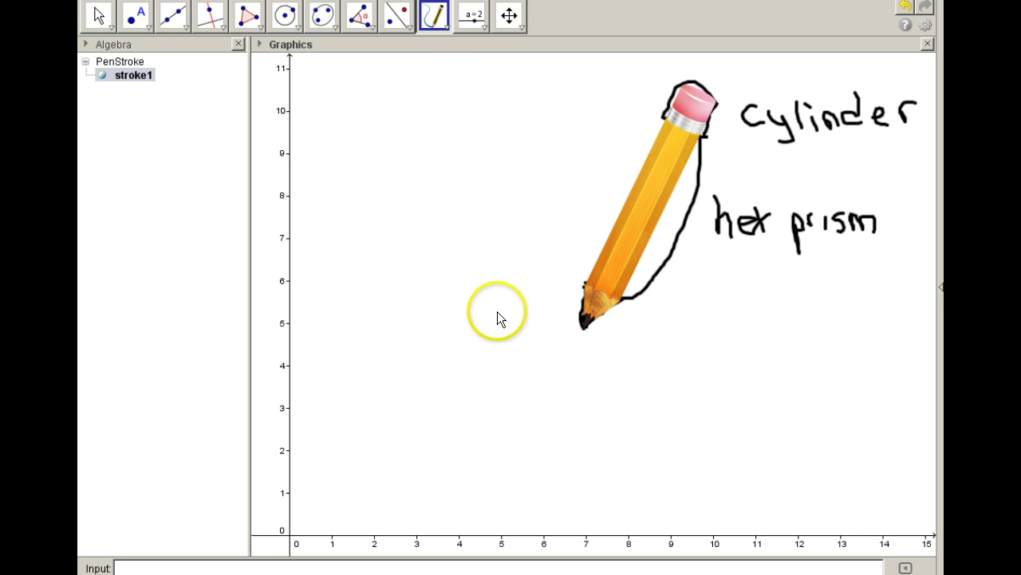
Step: Insert the Cylinder.png picture onto the canvas with the Image tool
click(446, 25)
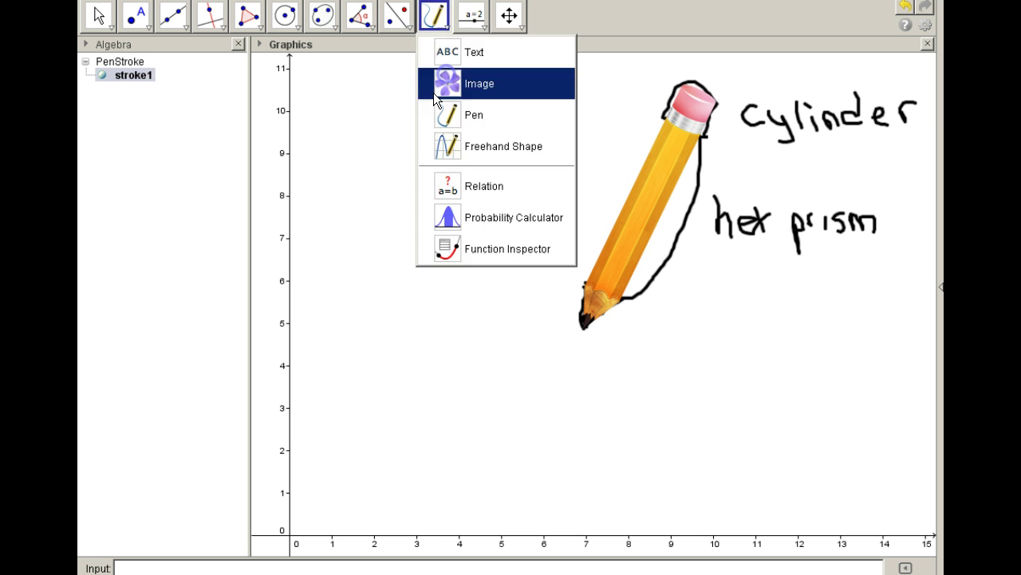
click(445, 75)
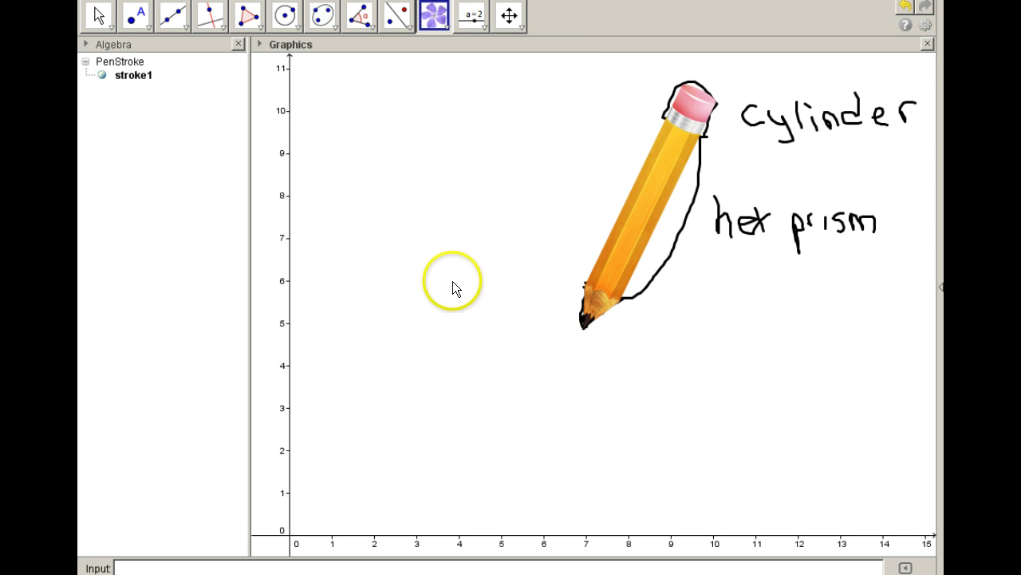
click(340, 156)
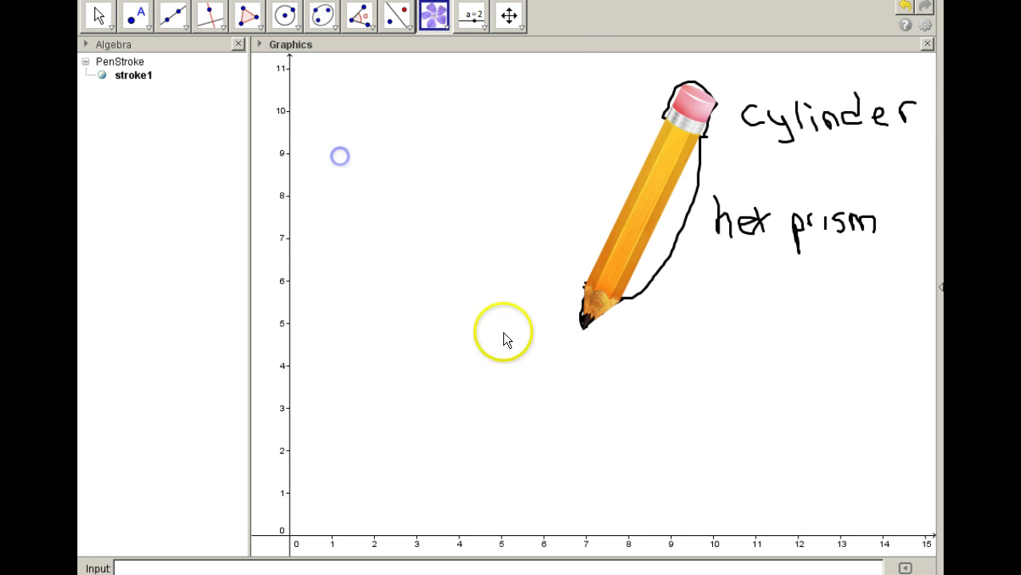
click(341, 339)
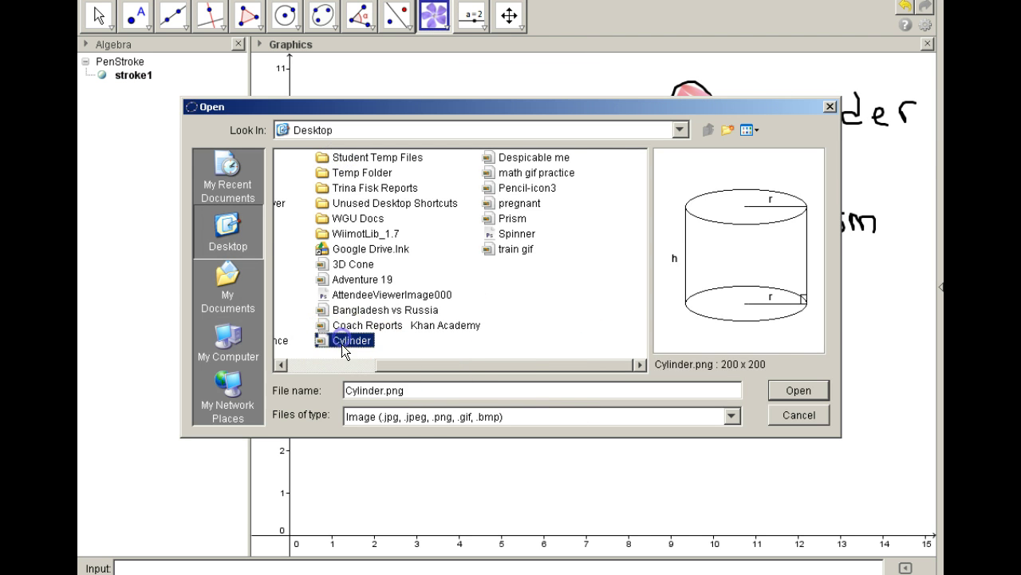
click(798, 390)
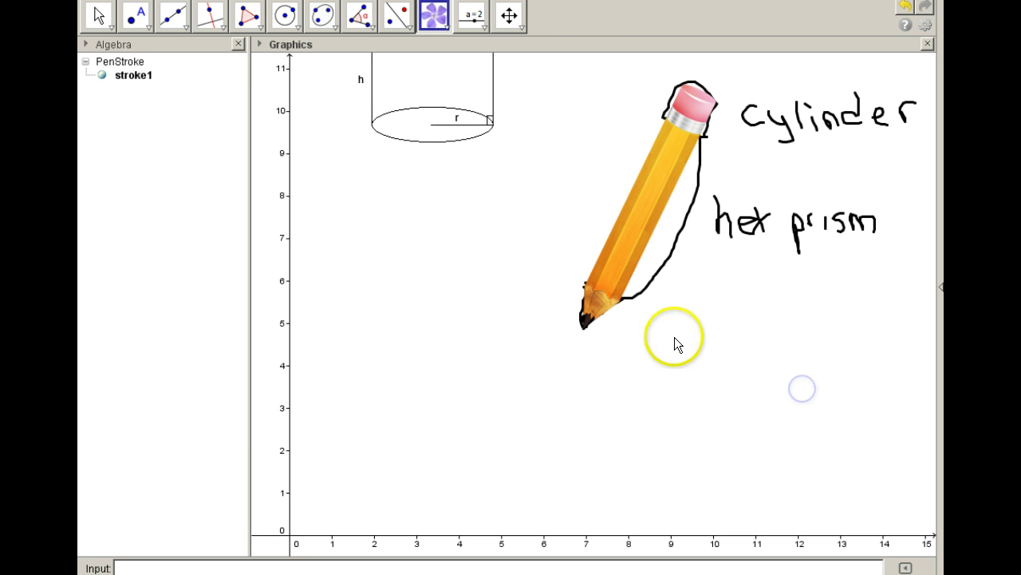
click(451, 97)
click(450, 132)
click(334, 76)
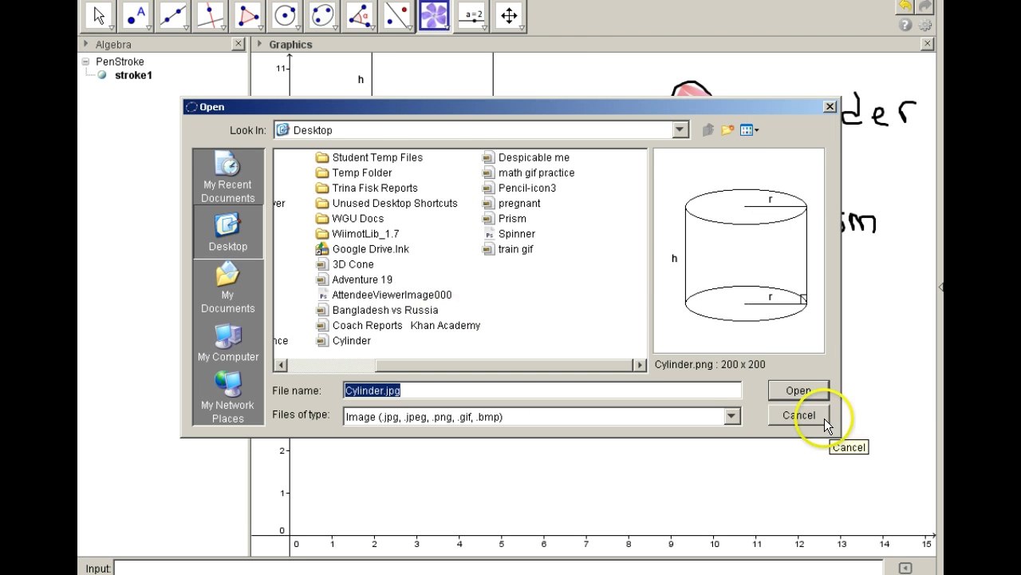
click(799, 415)
Step: Drag the cylinder picture to the top middle of the graphics view and clear the selection
click(99, 15)
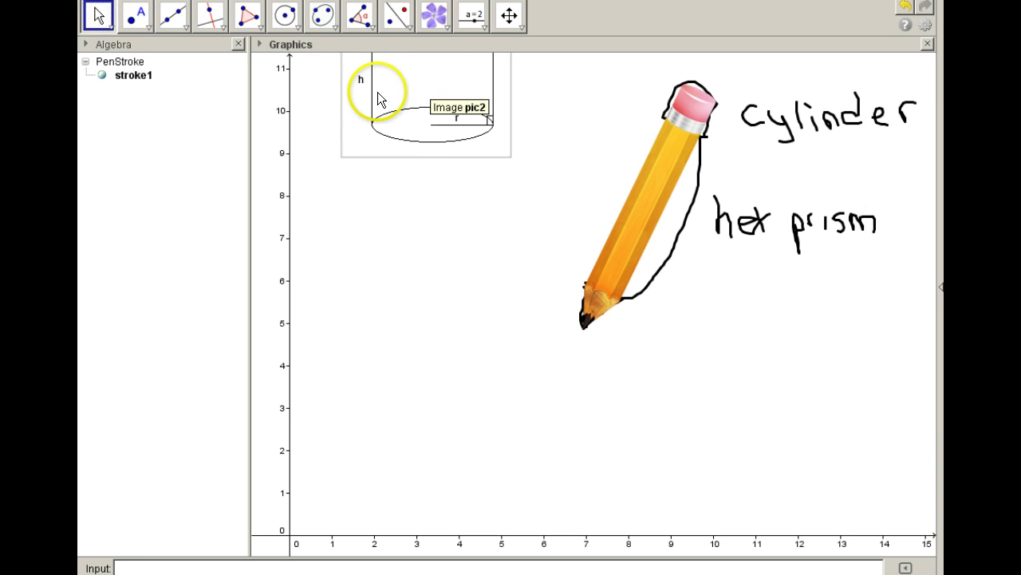
mouse_move(378, 95)
mouse_down()
mouse_move(450, 155)
mouse_move(476, 149)
mouse_up()
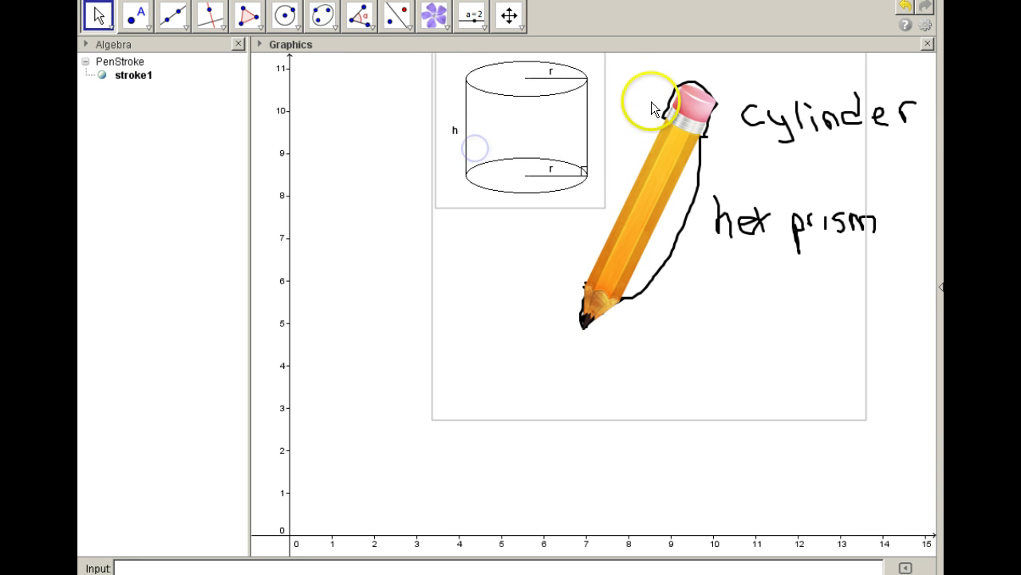
click(701, 107)
click(420, 328)
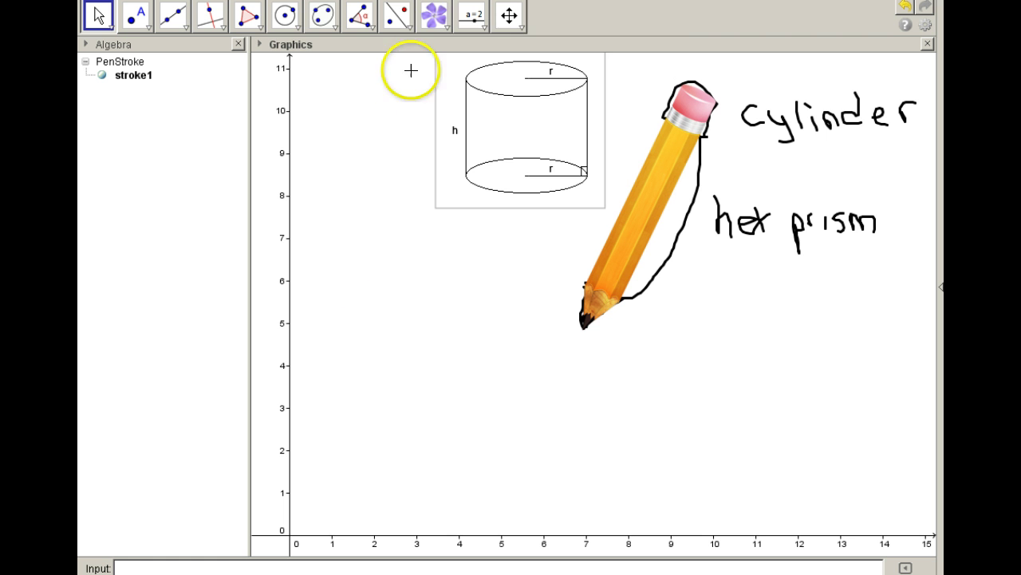
Step: Insert the Prism.jpg hexagonal prism picture onto the canvas
click(435, 17)
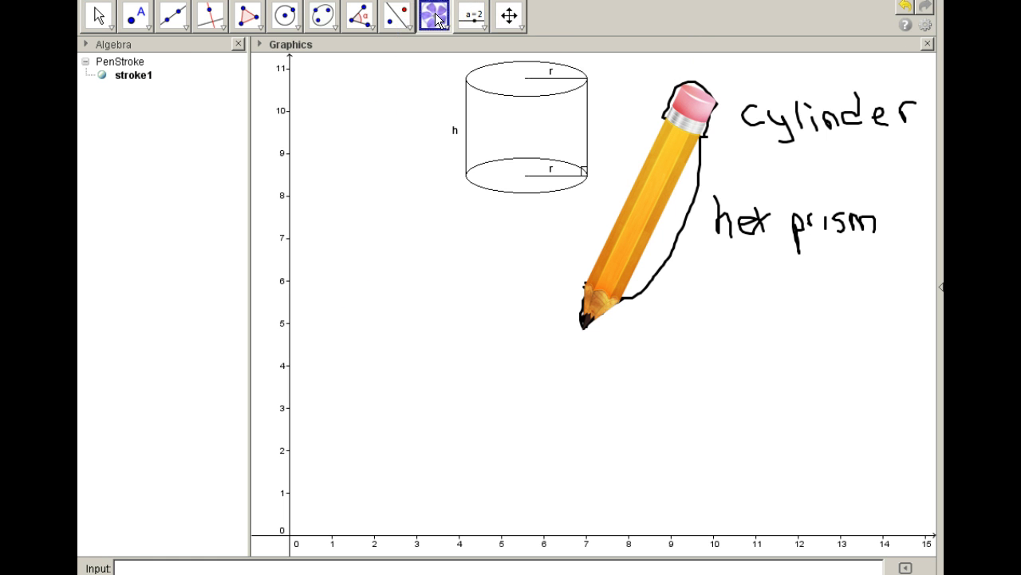
click(435, 17)
click(448, 74)
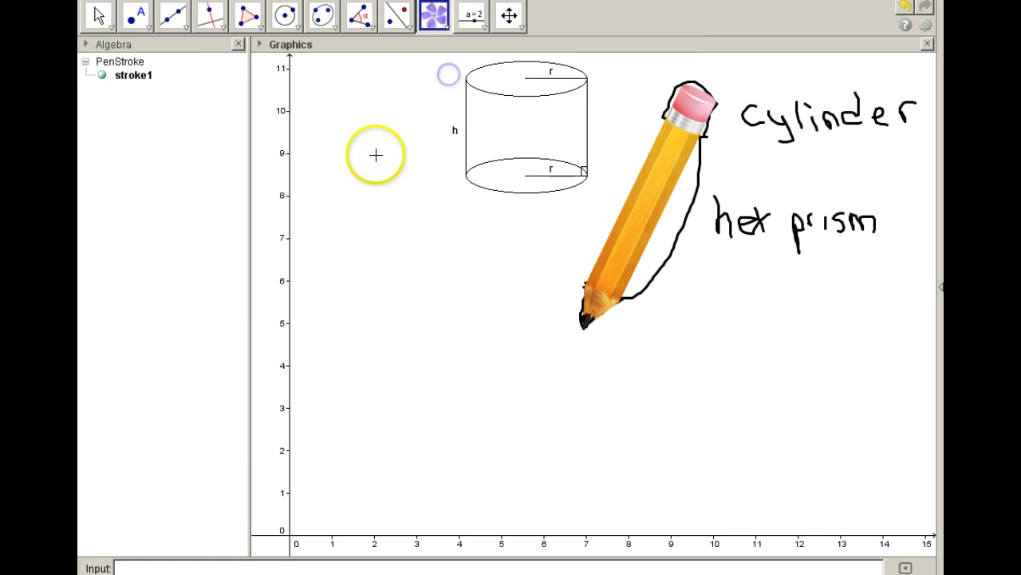
click(359, 217)
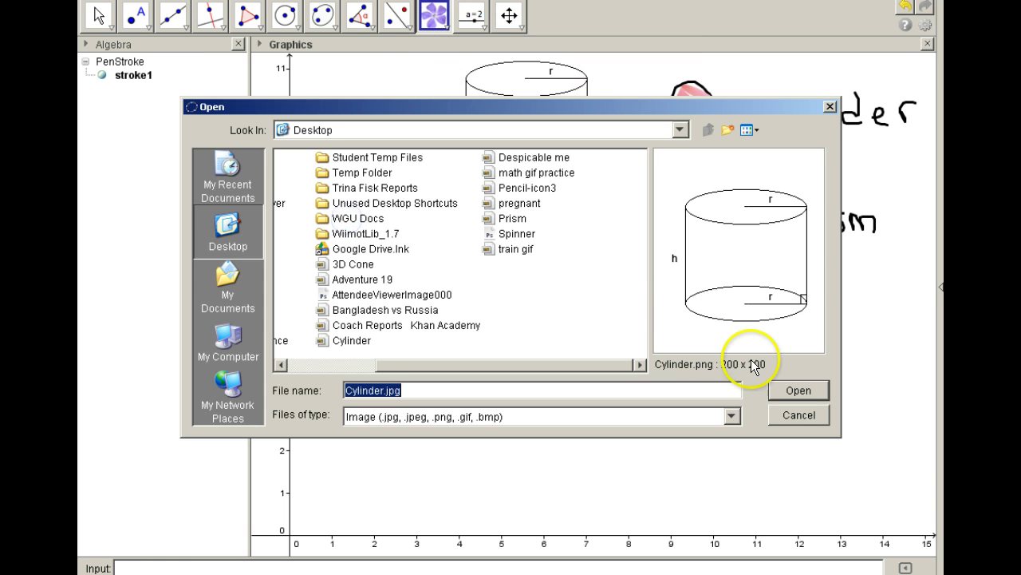
click(500, 221)
click(800, 390)
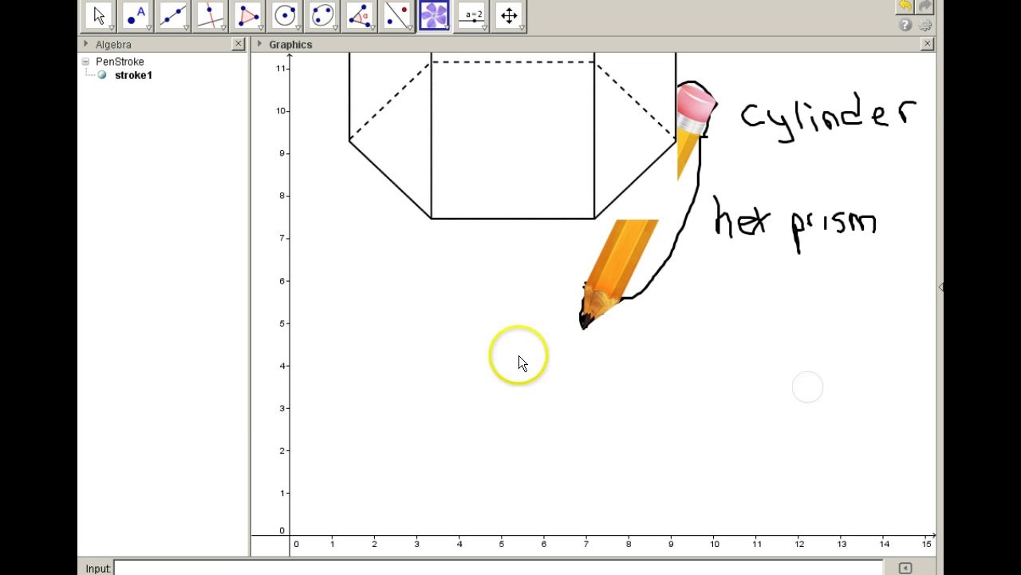
click(506, 144)
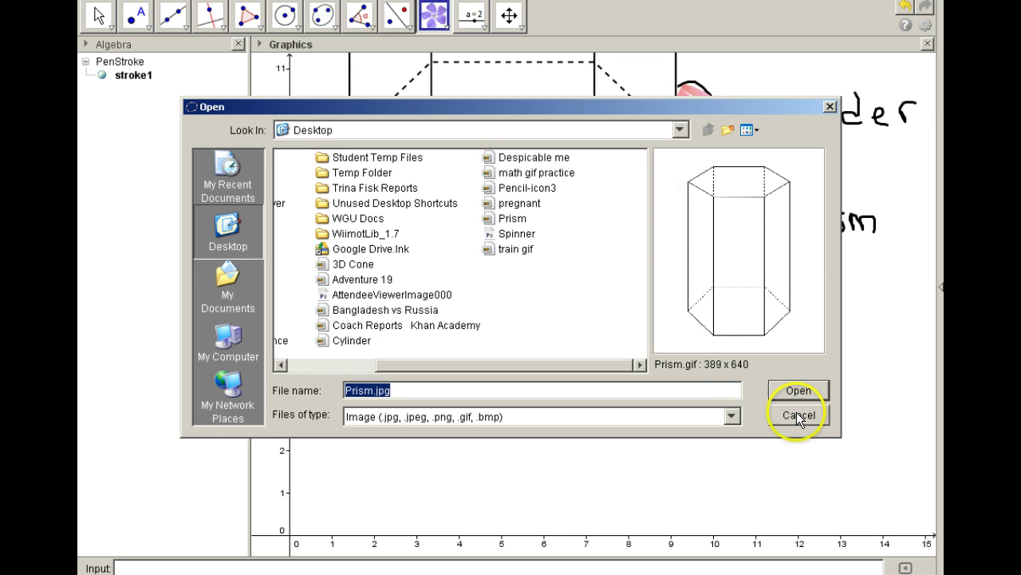
click(795, 415)
Step: Raise the pencil picture slightly and move the prism net picture down and to the left
click(99, 16)
click(562, 129)
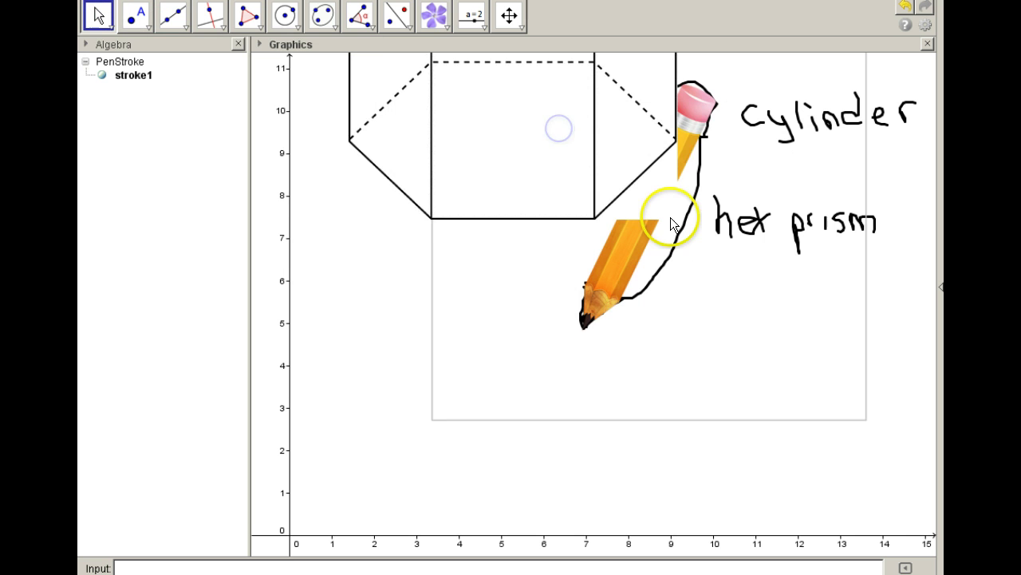
mouse_move(582, 180)
mouse_down()
mouse_move(509, 200)
mouse_move(561, 192)
mouse_move(550, 165)
mouse_up()
click(358, 178)
drag(359, 197, 228, 481)
click(567, 510)
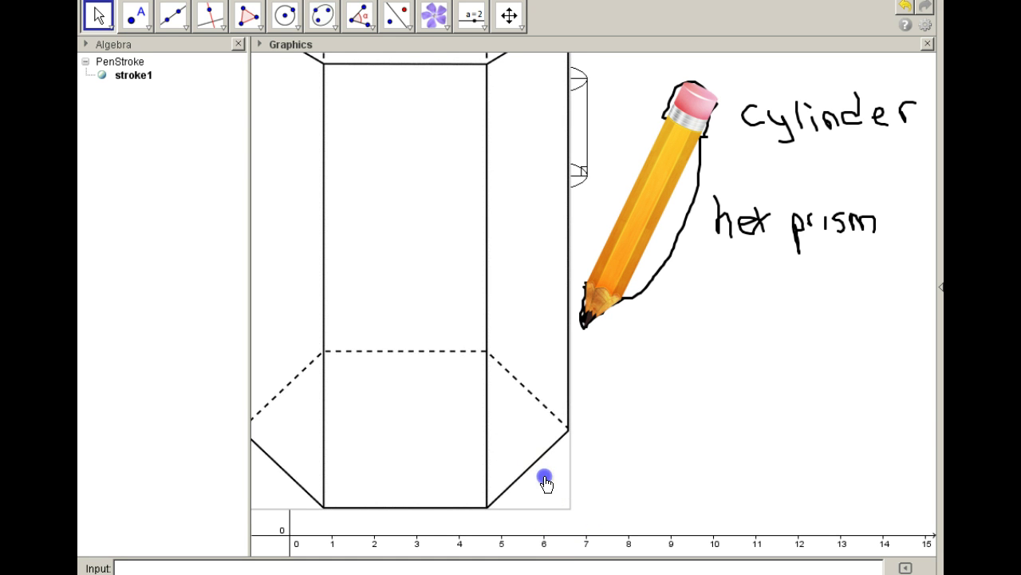
Step: Drag the prism picture around until it rests at the left edge, uncovering cylinder and pencil
drag(399, 187, 358, 282)
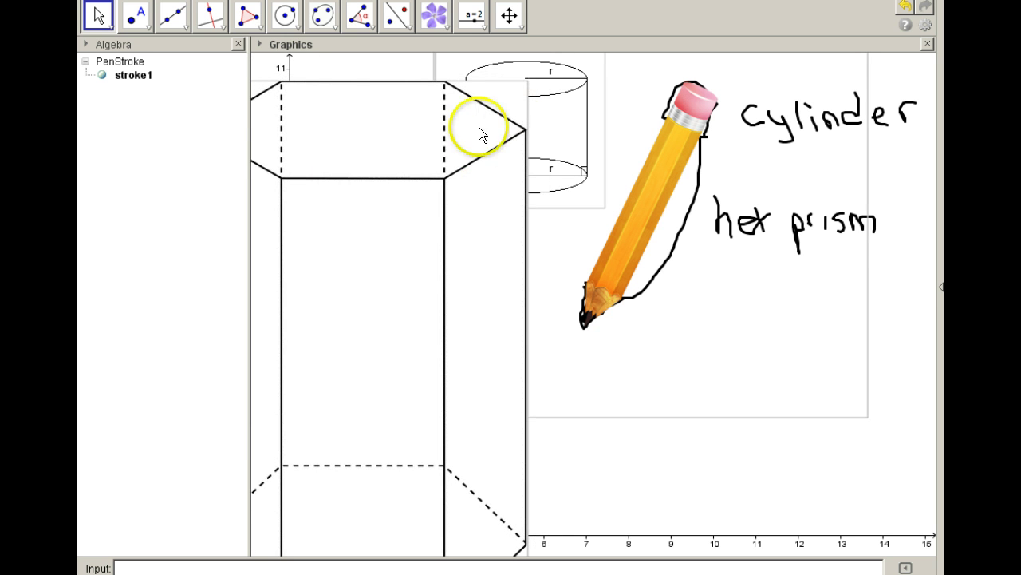
drag(347, 177, 335, 114)
mouse_move(308, 250)
mouse_down()
mouse_move(548, 221)
mouse_move(441, 206)
mouse_move(449, 209)
mouse_up()
click(366, 440)
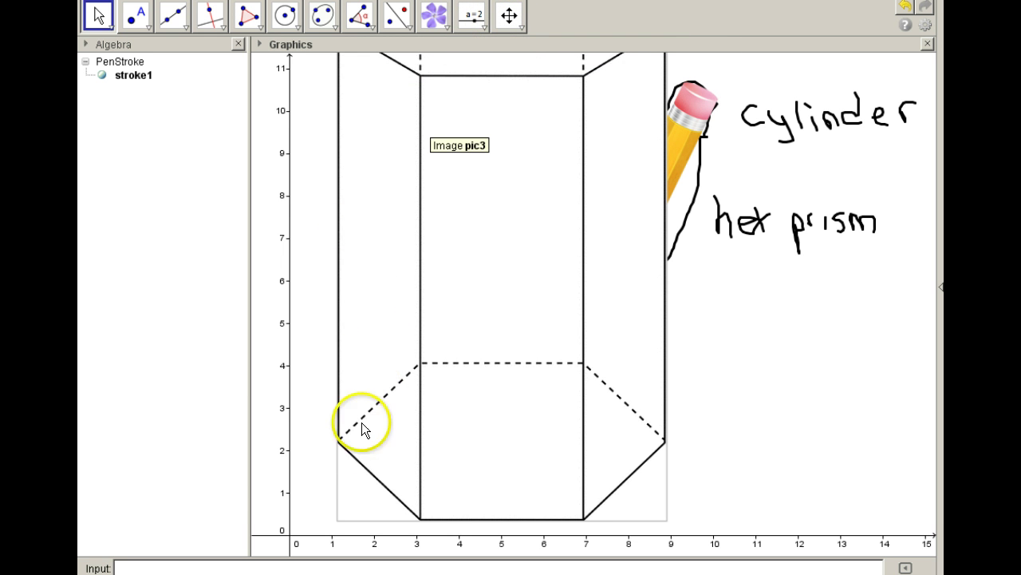
mouse_move(344, 205)
mouse_down()
mouse_move(308, 279)
mouse_move(148, 244)
mouse_up()
drag(364, 296, 239, 422)
mouse_move(381, 383)
mouse_down()
mouse_move(271, 312)
mouse_move(310, 228)
mouse_up()
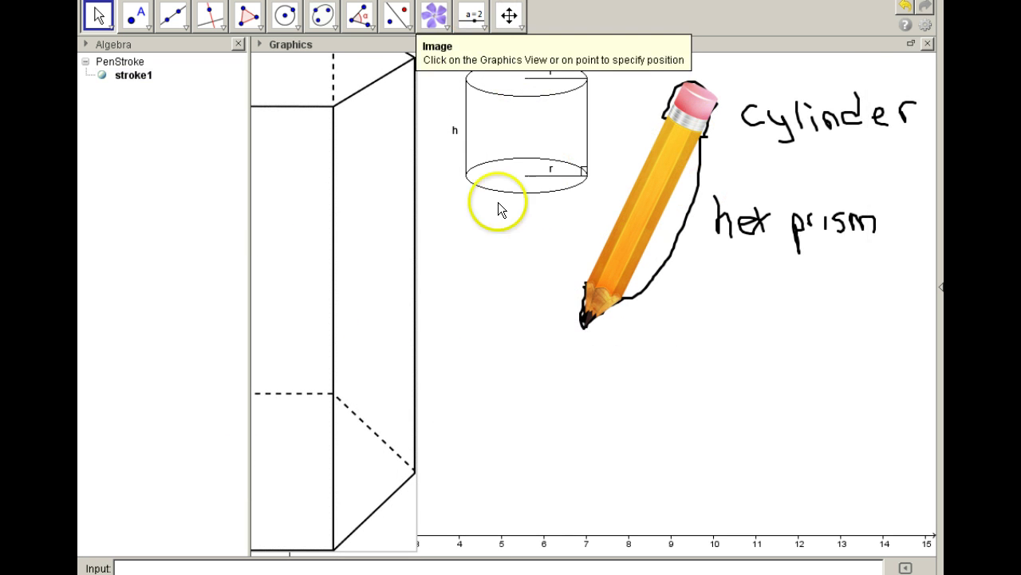
Step: Insert the 3D Cone picture onto the canvas
click(430, 16)
click(586, 403)
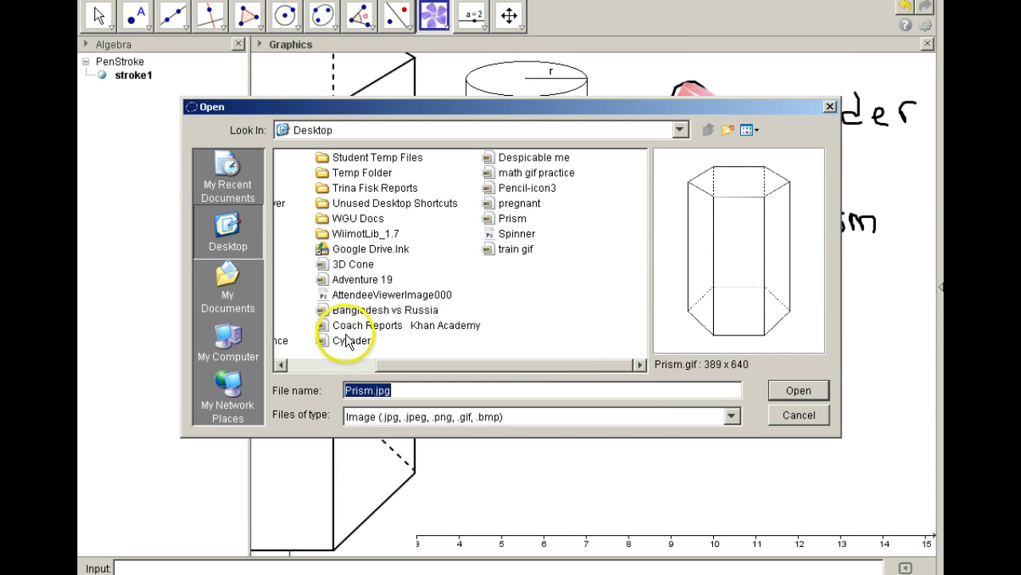
double_click(353, 263)
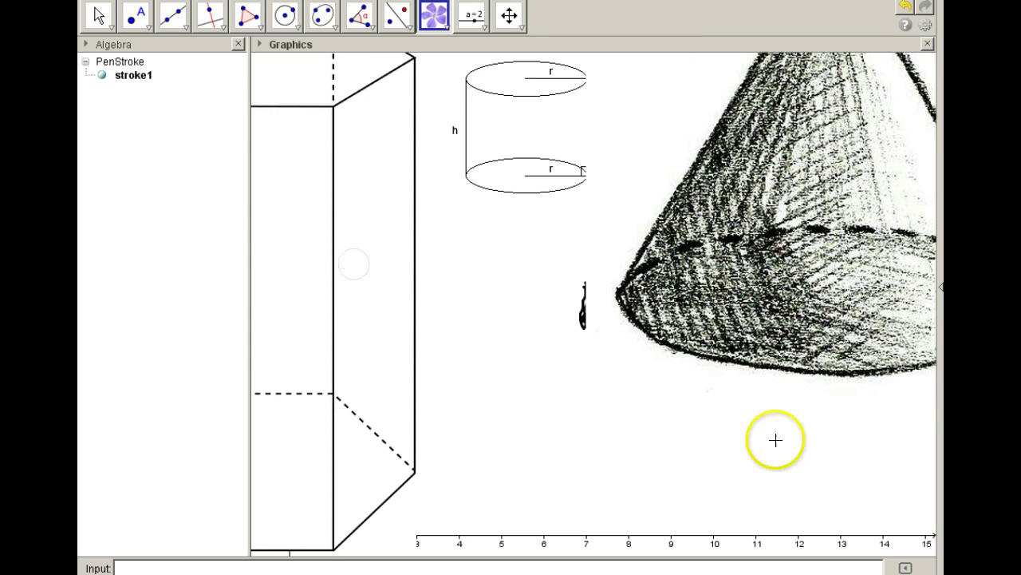
click(762, 231)
click(798, 416)
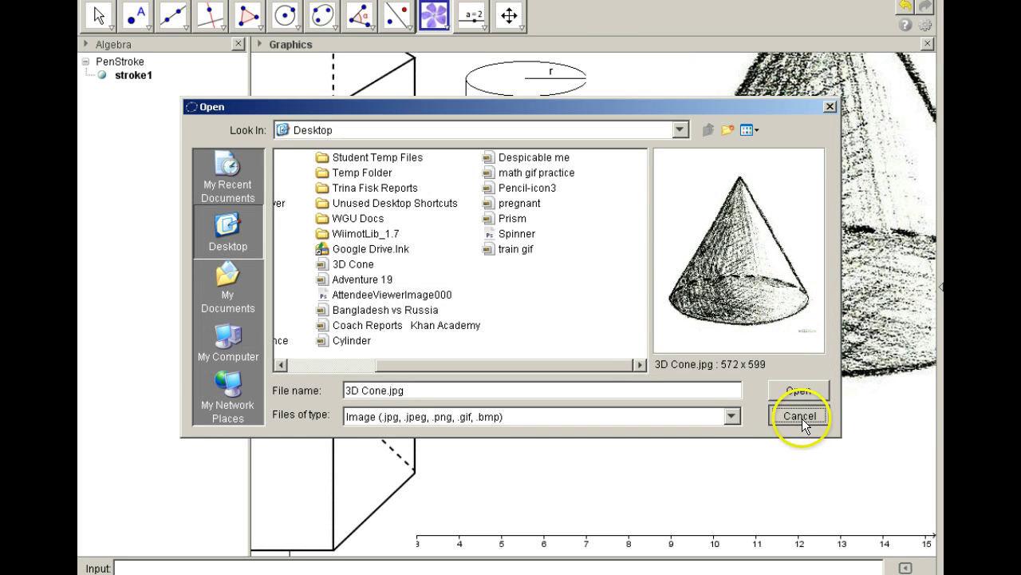
Step: Move the cone picture to the bottom, below the pencil and handwritten labels
click(98, 15)
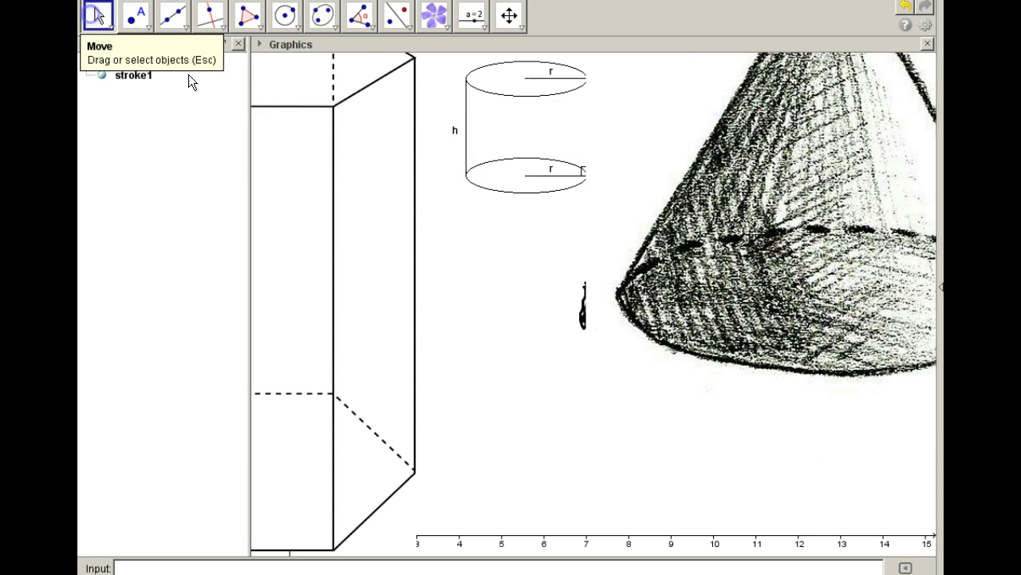
mouse_move(825, 269)
mouse_down()
mouse_move(837, 410)
mouse_move(836, 292)
mouse_move(824, 283)
mouse_up()
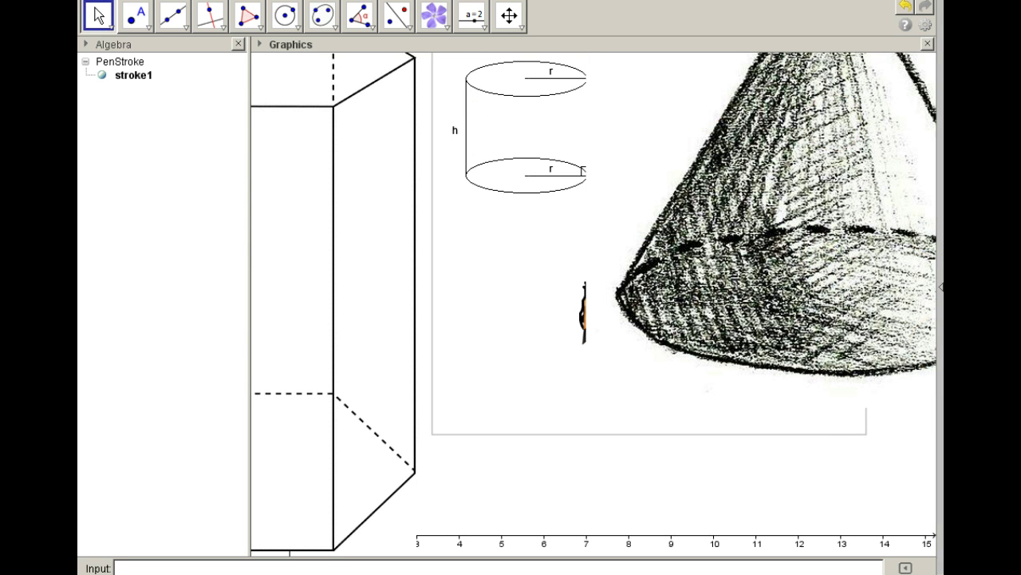
click(919, 388)
mouse_move(919, 381)
mouse_down()
mouse_move(917, 440)
mouse_move(849, 562)
mouse_move(824, 559)
mouse_up()
mouse_move(926, 103)
mouse_down()
mouse_move(880, 426)
mouse_move(888, 364)
mouse_move(807, 40)
mouse_up()
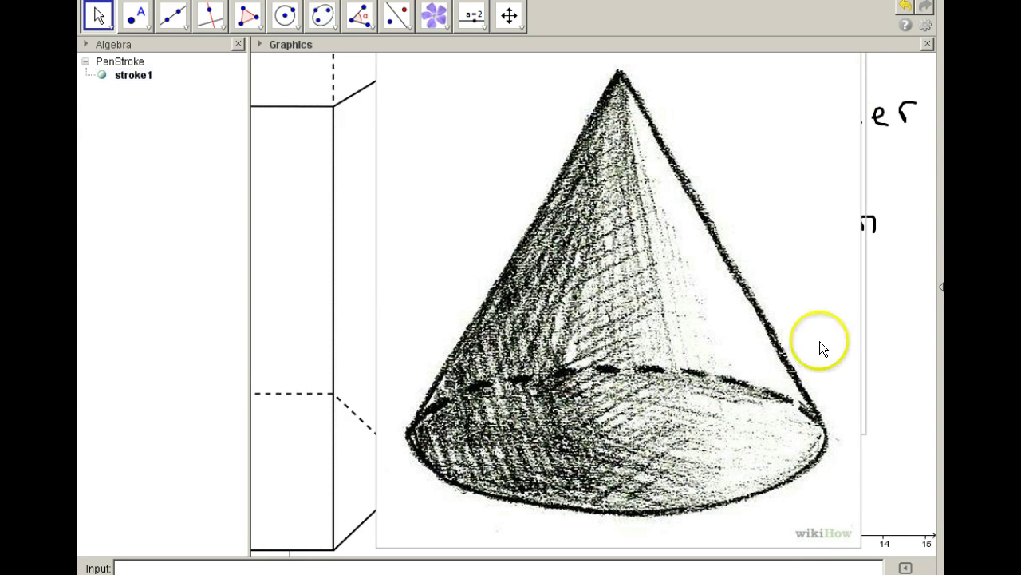
drag(839, 519, 910, 503)
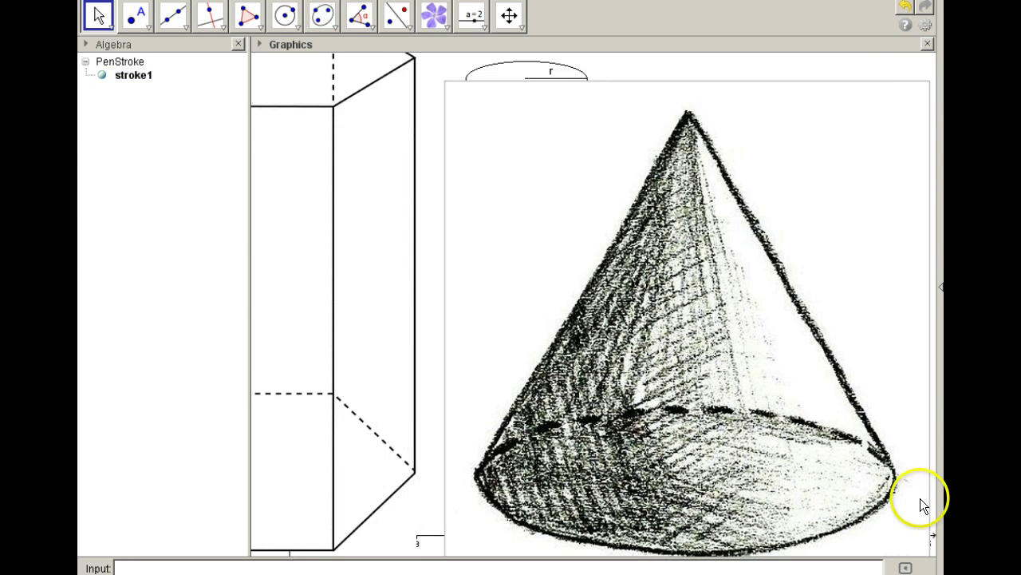
mouse_move(931, 210)
mouse_down()
mouse_move(915, 424)
mouse_move(902, 403)
mouse_up()
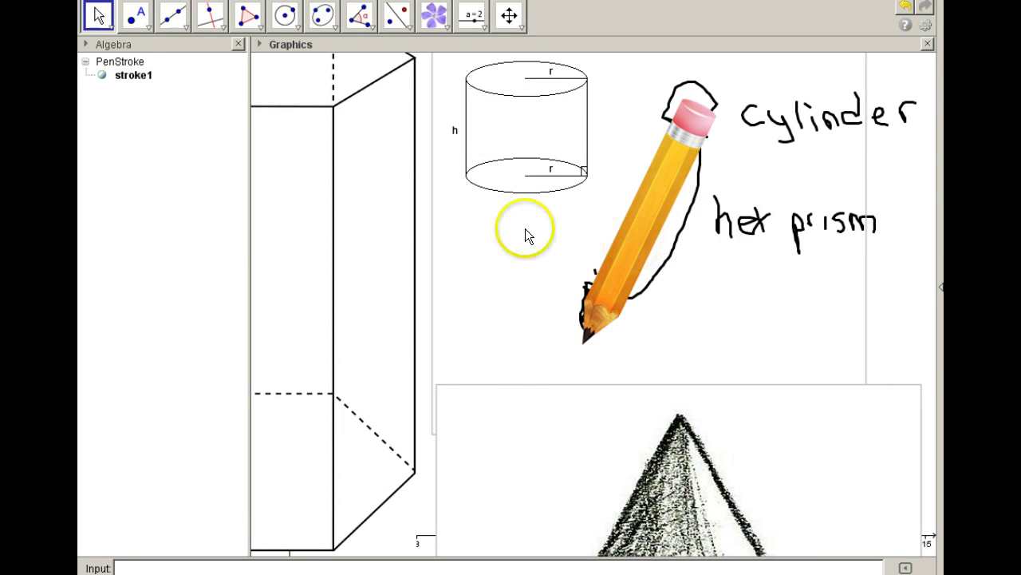
Step: Nudge the pencil picture up slightly, deselect the cone, and pick the Text tool
click(668, 182)
drag(669, 182, 666, 171)
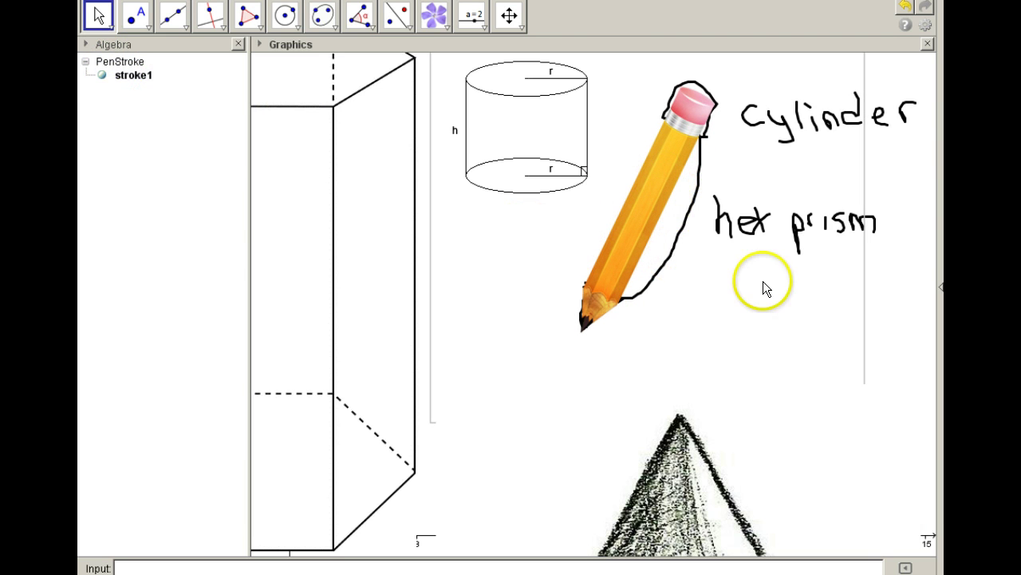
click(667, 454)
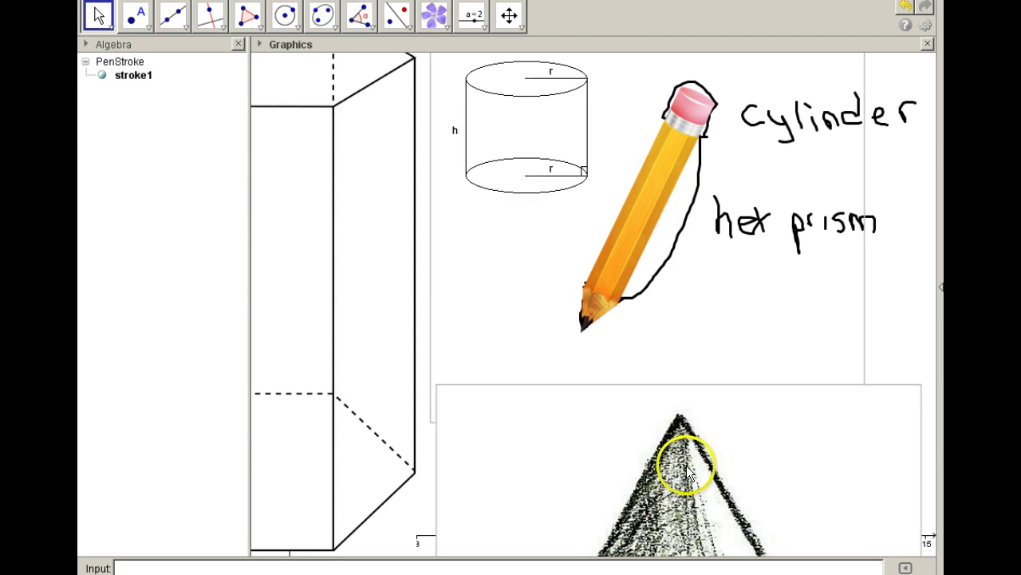
click(638, 348)
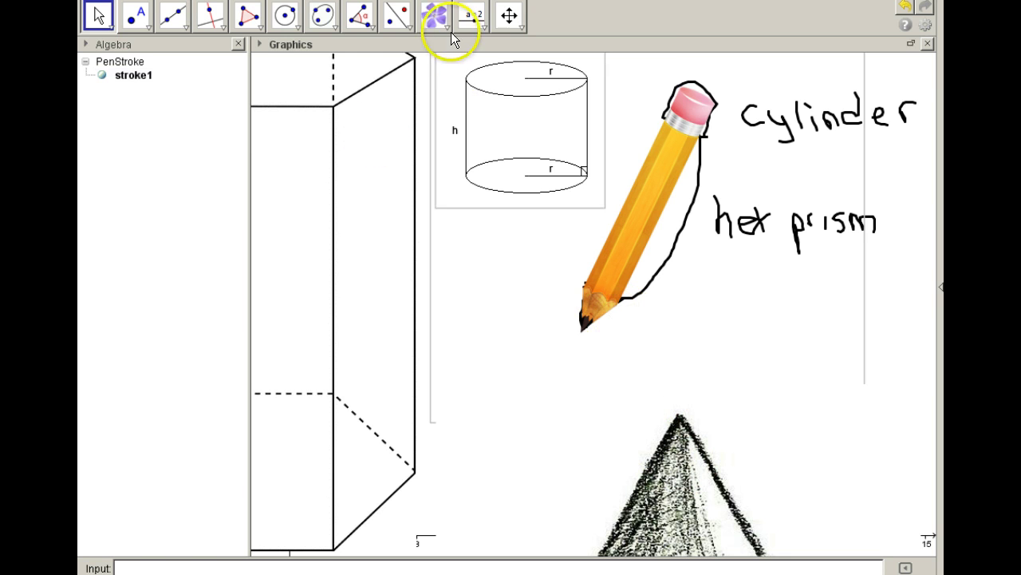
click(472, 16)
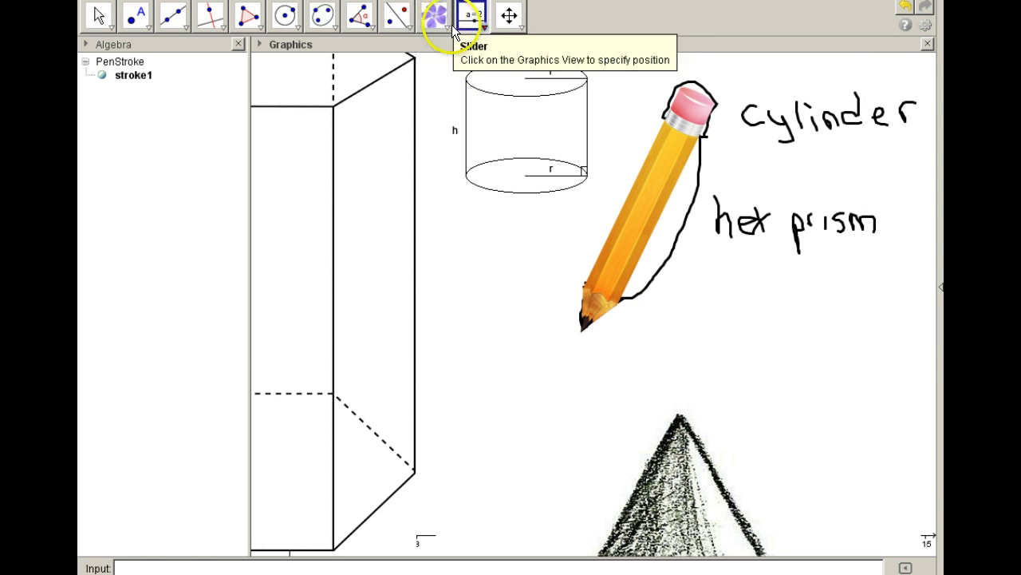
click(446, 25)
click(443, 46)
Step: Place a text box and type 'Vol Cone + Vol prism + Vol Cylinder = Vol pencil'
click(680, 295)
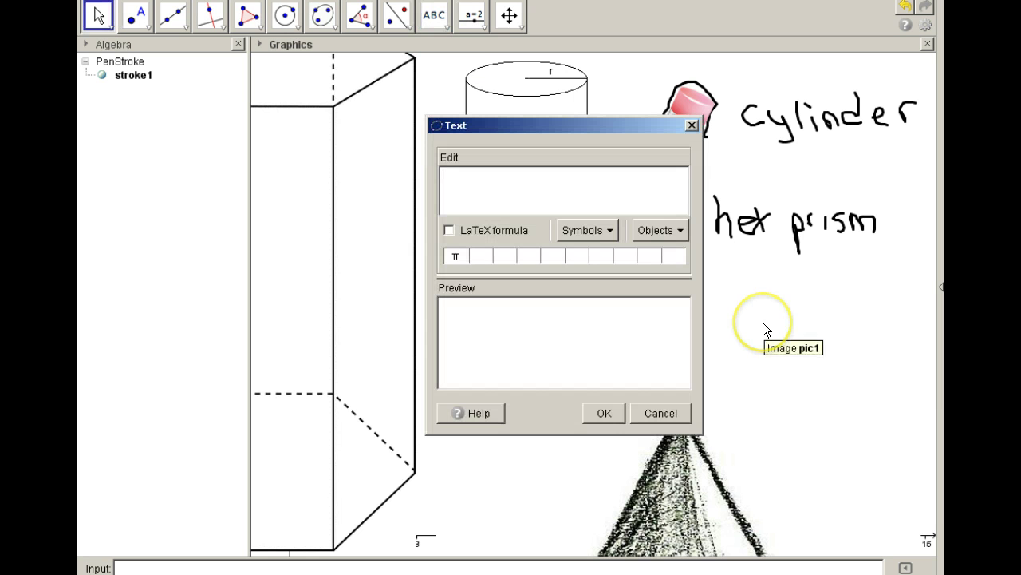
text(Formula for)
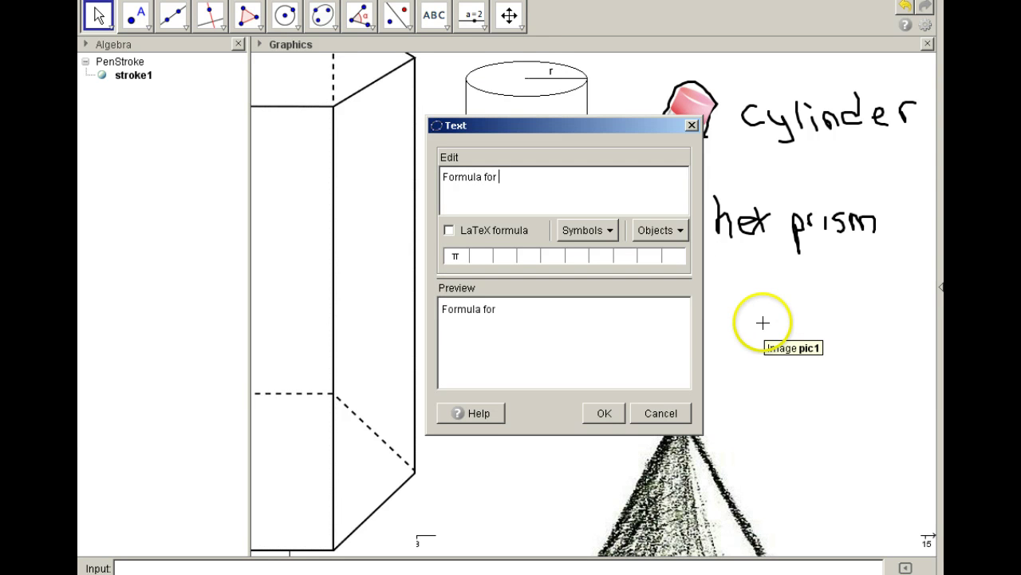
key(BackSpace)
key(BackSpace)
key(BackSpace)
key(BackSpace)
key(BackSpace)
key(BackSpace)
key(BackSpace)
key(BackSpace)
key(BackSpace)
key(BackSpace)
text(F)
key(BackSpace)
text(V)
text(ol Pris)
key(BackSpace)
key(BackSpace)
key(BackSpace)
key(BackSpace)
key(BackSpace)
text(Cone)
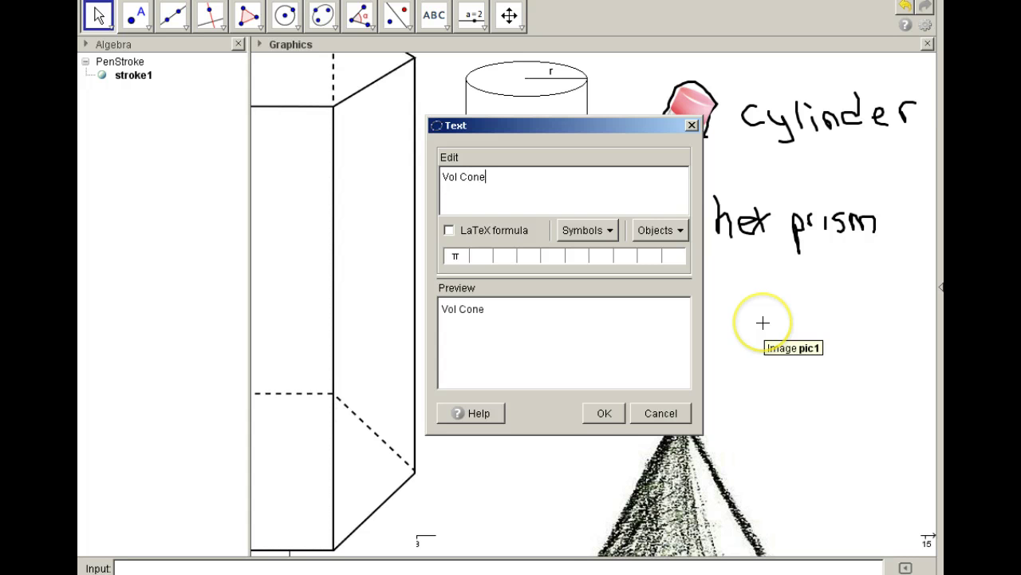
text( + Vol +)
key(BackSpace)
text(prism)
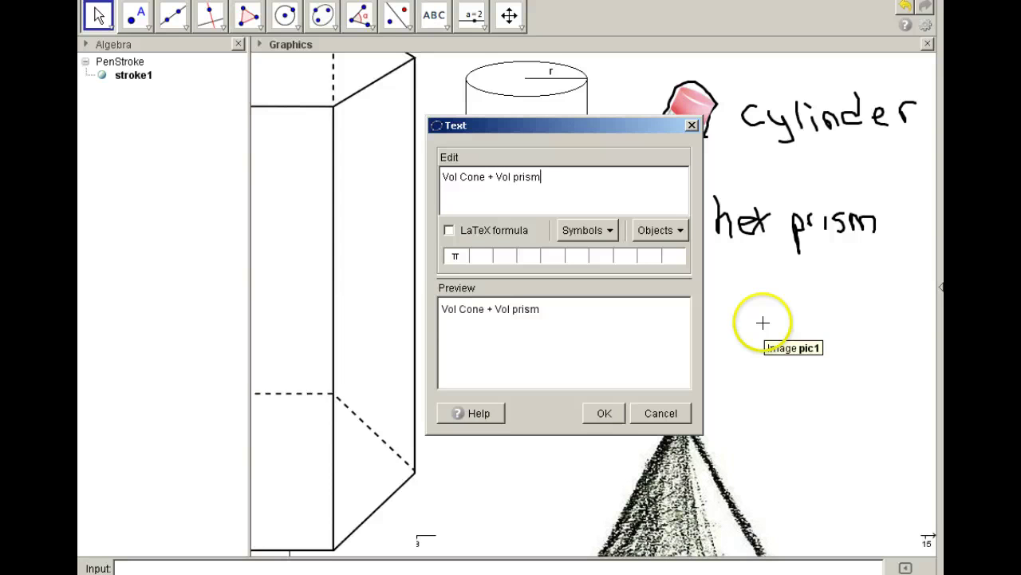
text( + Vo)
text(l Cylinder = Vol pencil)
key(Return)
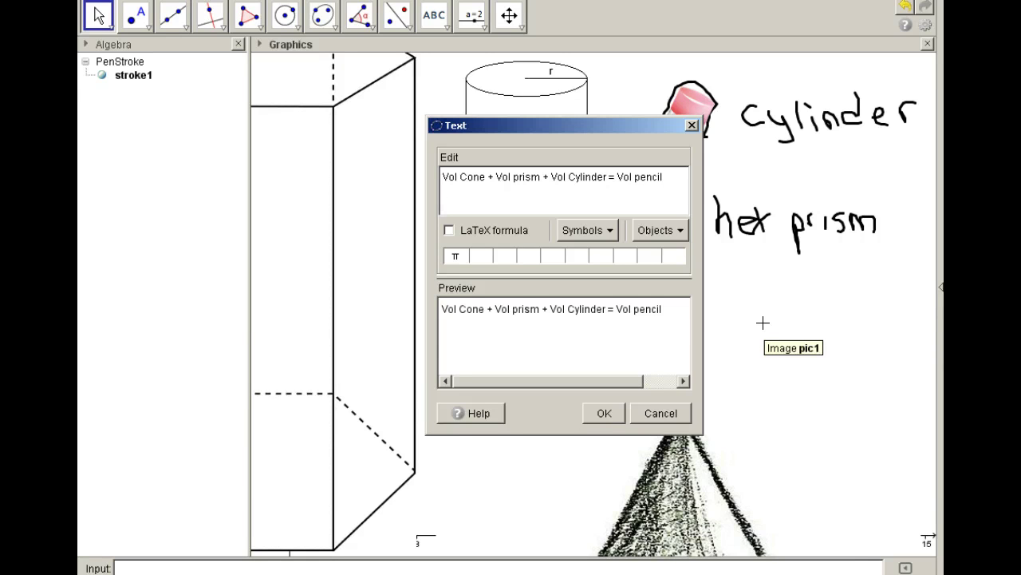
Step: Add the line 'Vol Cone = VC = Area of base * height * 1/3' below it
text(C)
key(BackSpace)
key(Return)
text(Vol Cone)
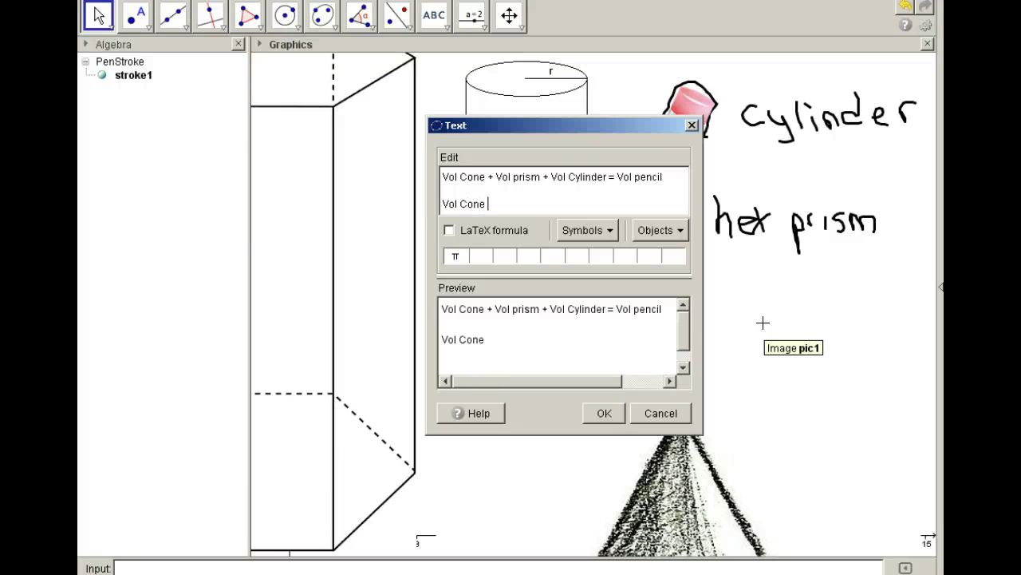
text( = VC = Aread)
key(BackSpace)
text(of base)
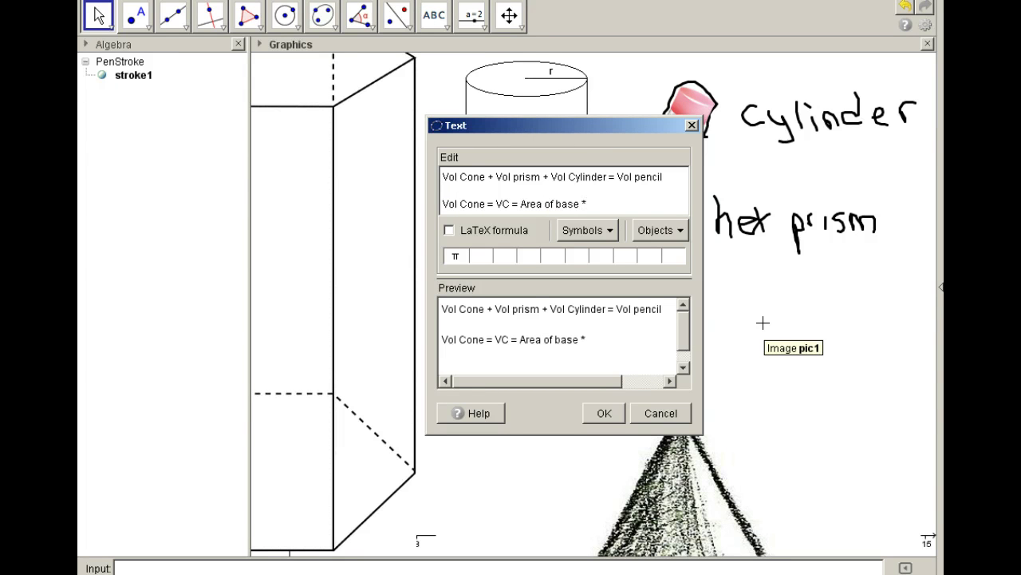
text(* height * 1/3)
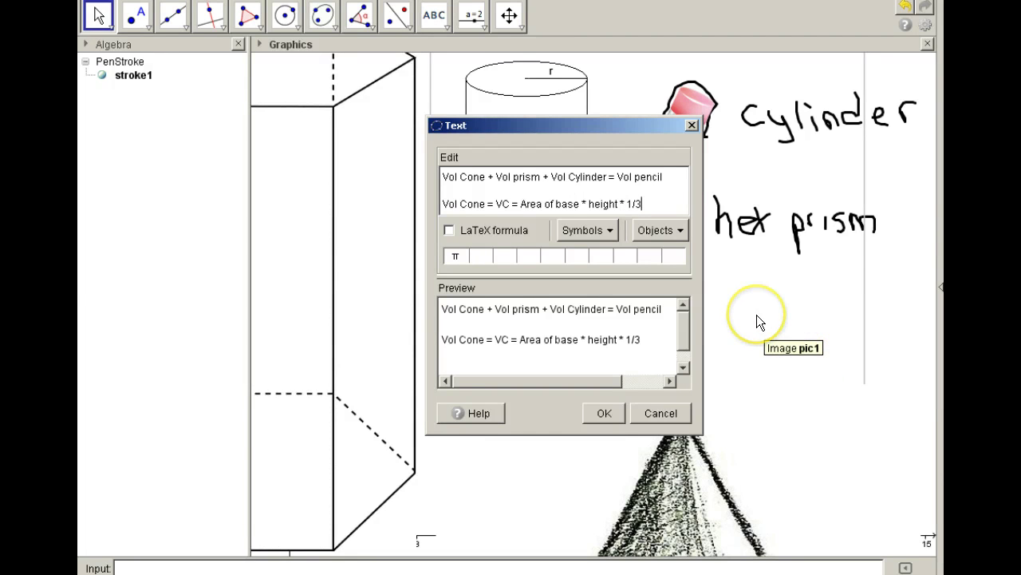
key(Return)
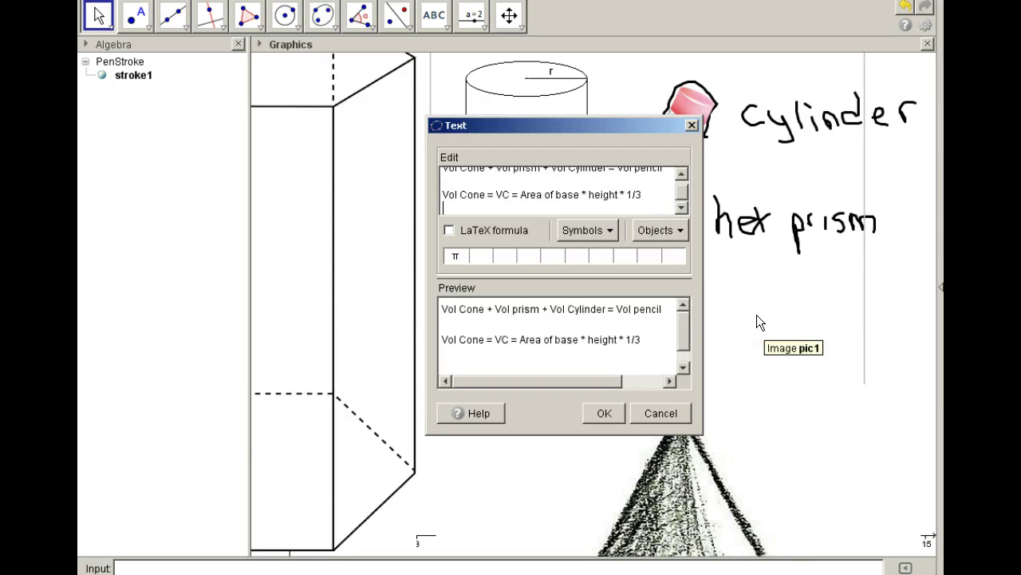
Step: Add 'Vol Prism = VP = Area of base * height' and 'Vol Cylinder = VCY = Area of base * height' lines
key(Return)
text(Vol)
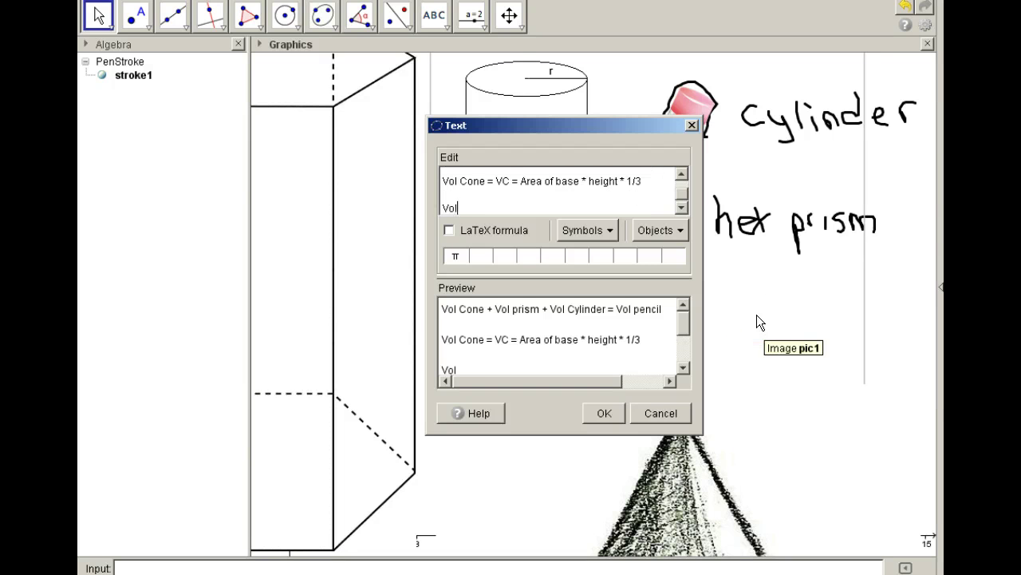
text( Prism =)
key(BackSpace)
text(-)
key(BackSpace)
text(= V)
text(C)
key(BackSpace)
text(C)
key(BackSpace)
text(VP)
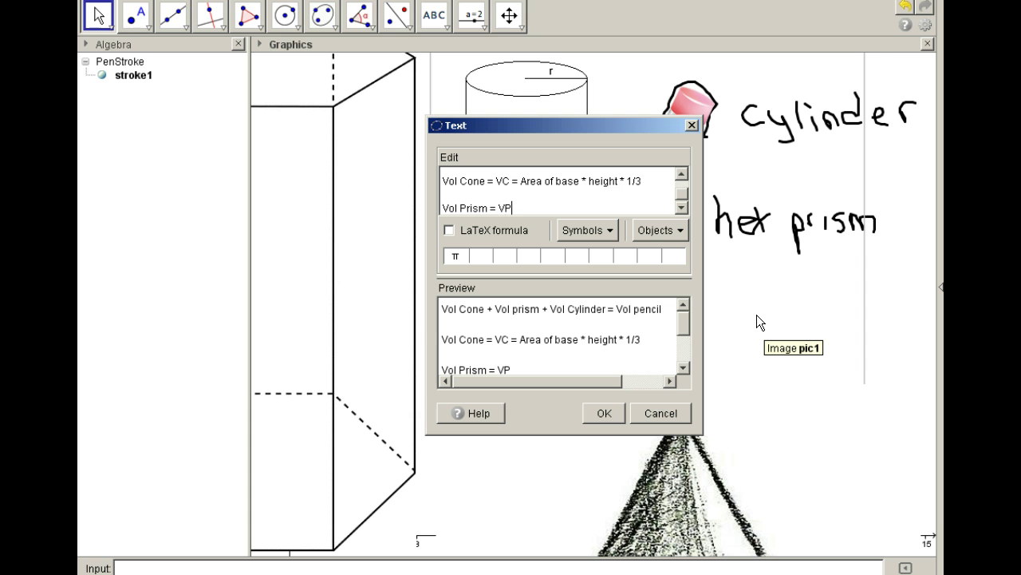
text( = Aread)
key(BackSpace)
text(of B)
key(BackSpace)
text(base )
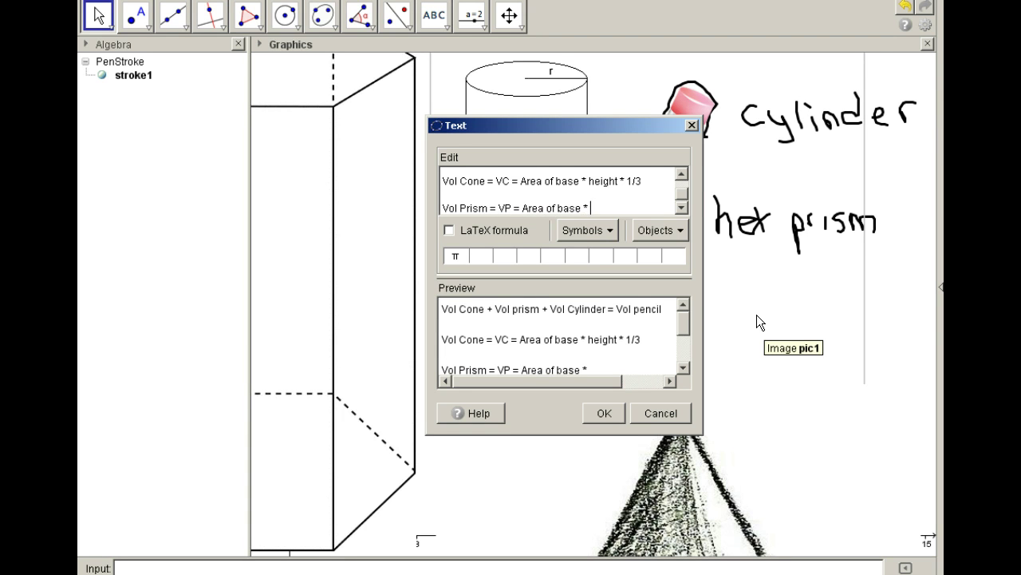
text(* height)
key(Return)
text(Vol)
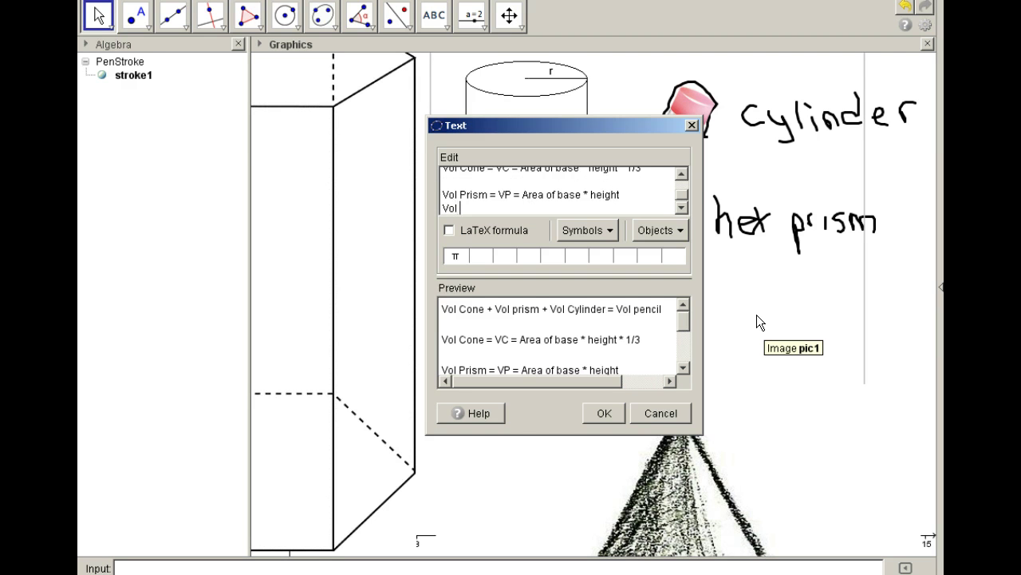
text( Cylinder = VCY = Area of base)
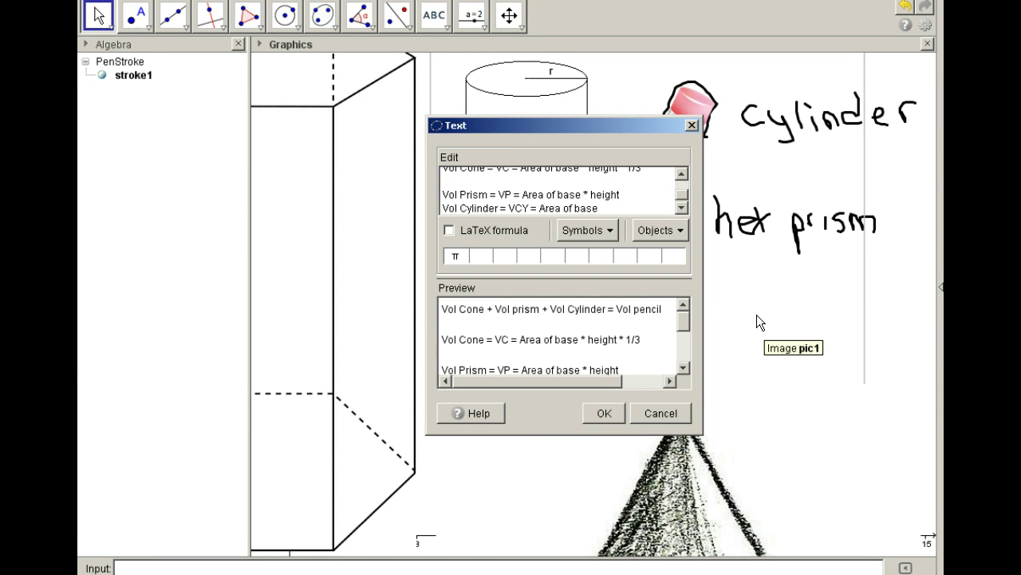
text( a height.)
Step: Confirm the four-line volume text, drag it beside the pencil, and lift the cone picture beneath it
click(605, 412)
drag(802, 318, 791, 300)
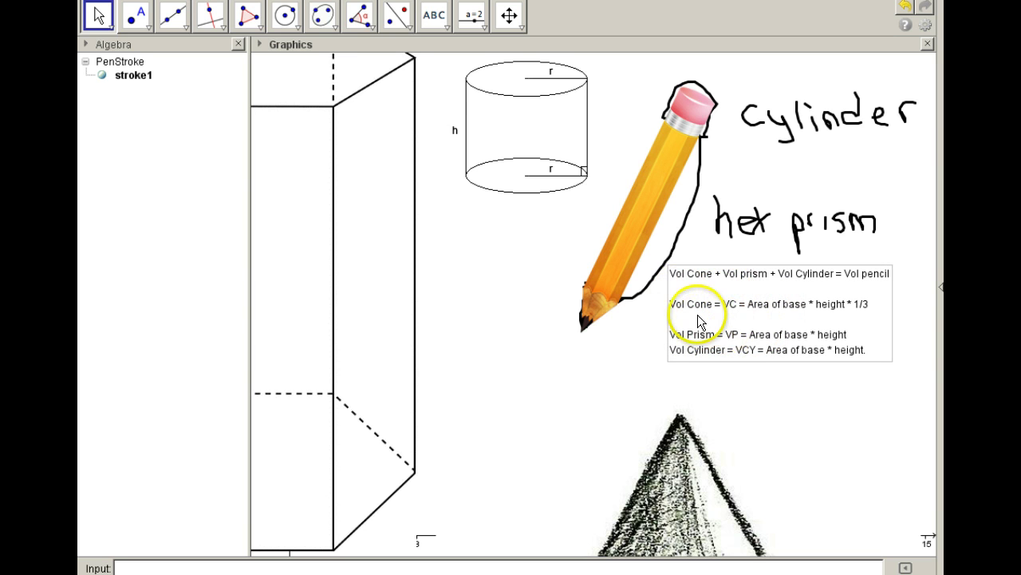
click(691, 413)
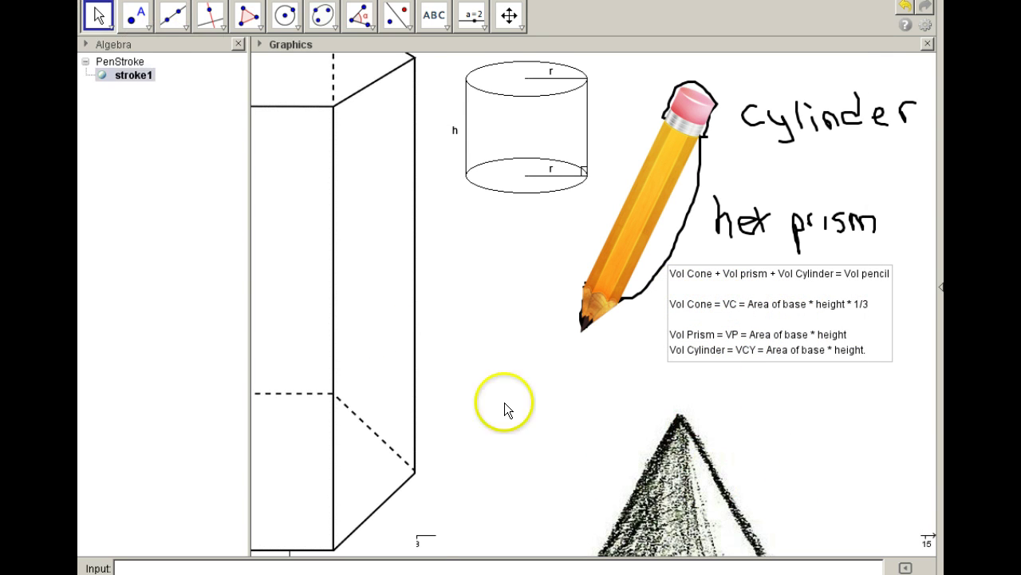
mouse_move(580, 465)
mouse_down()
mouse_move(519, 369)
mouse_move(519, 115)
mouse_move(468, 155)
mouse_move(484, 331)
mouse_move(511, 396)
mouse_move(505, 382)
mouse_up()
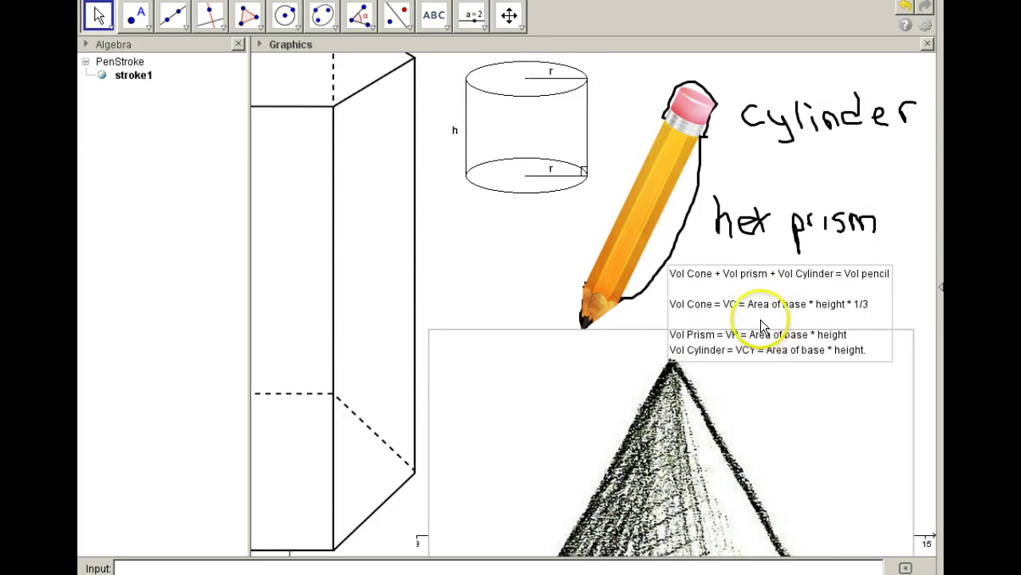
Step: Add a text reading 'Area of base of cone = pi*r^2' on the canvas
click(434, 15)
click(473, 370)
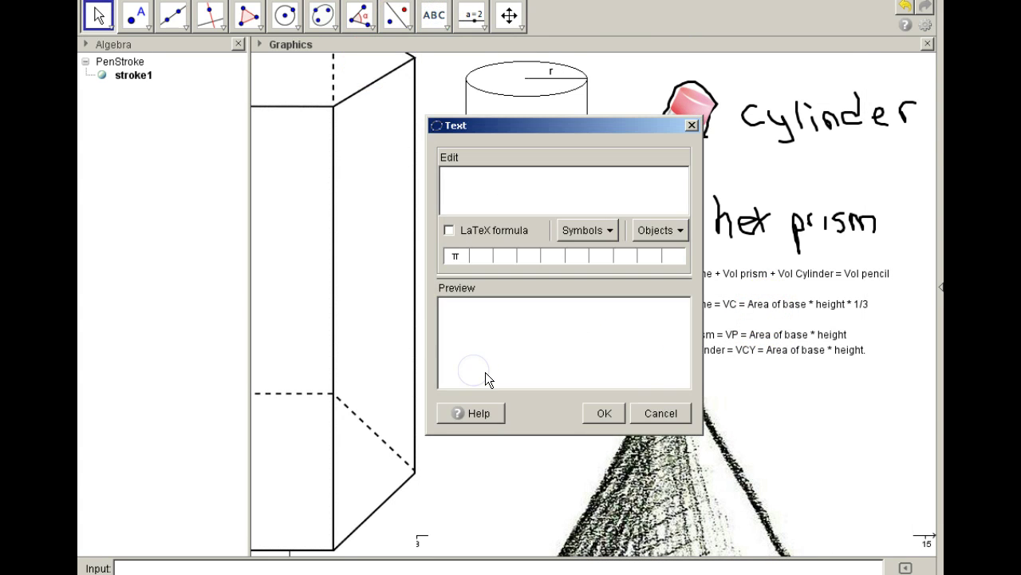
text(Area of base of cone)
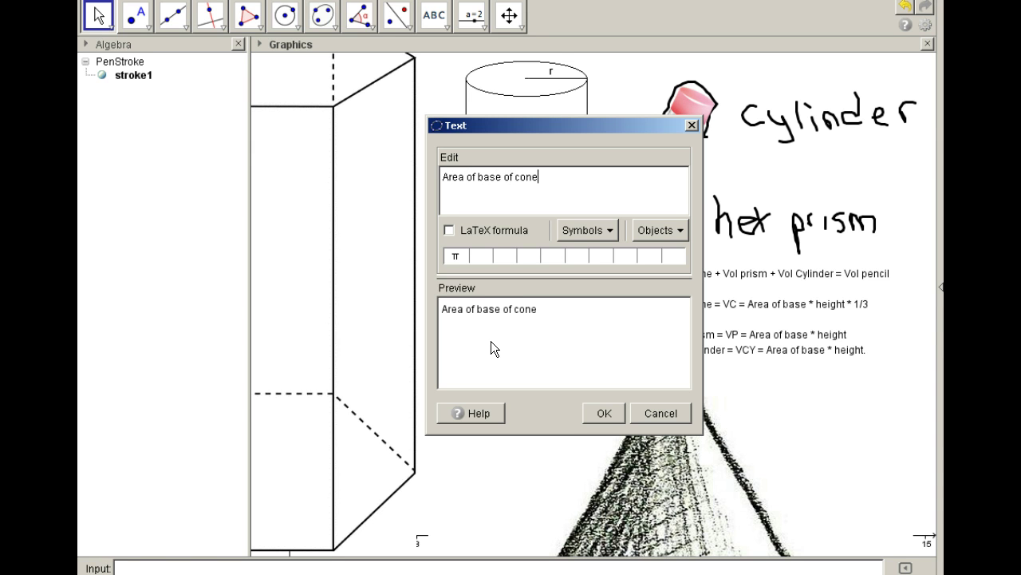
text( = p)
text(^2)
click(607, 412)
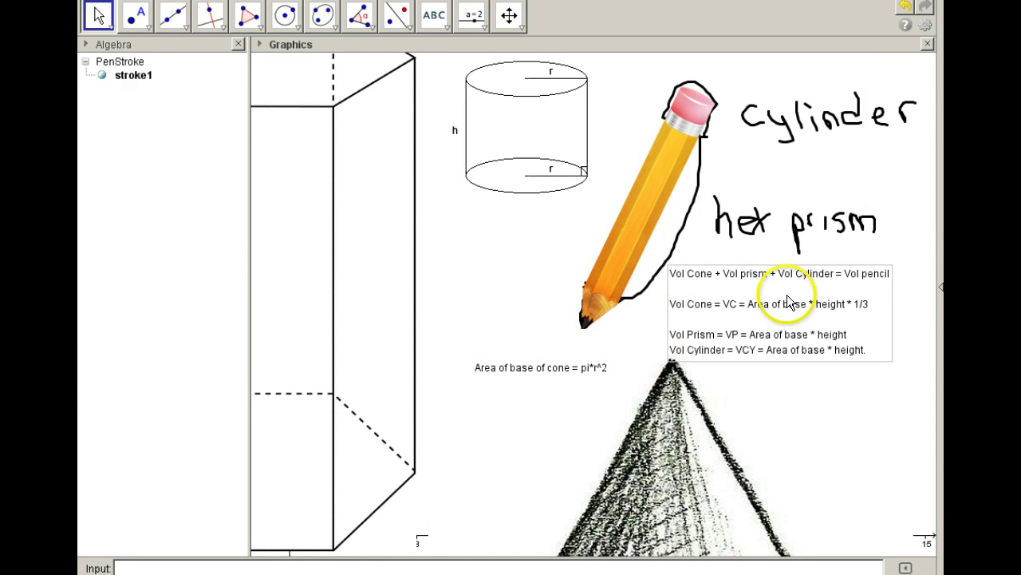
Step: Add a second line, 'Volume of Cone = pi*r^2*h', to the cone text
double_click(546, 367)
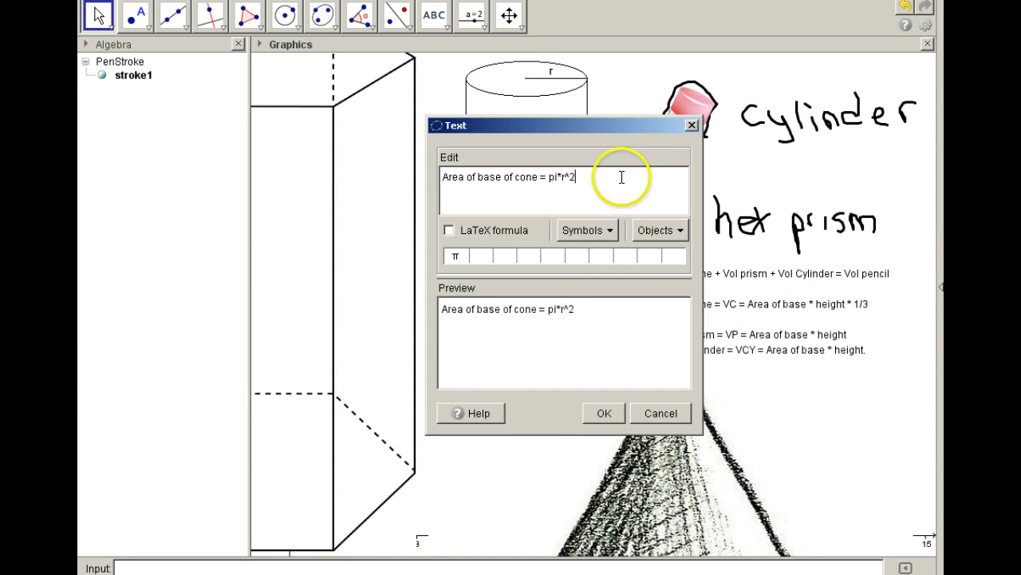
key(Return)
key(Return)
text(Volume of Cone = pi)
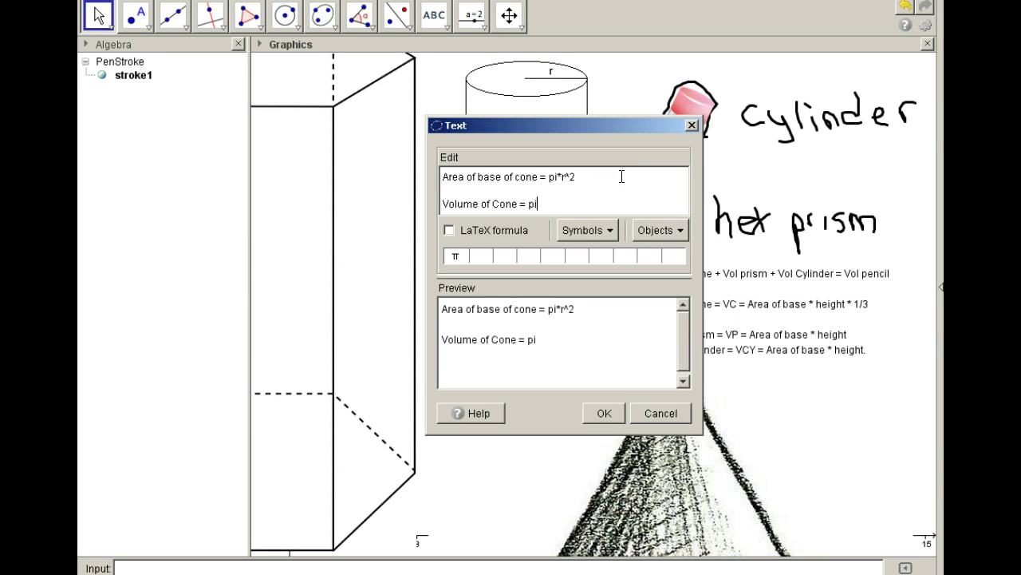
text(*r^2 + h)
key(BackSpace)
key(BackSpace)
key(BackSpace)
key(BackSpace)
text(*h)
Step: Move the two-line cone formula text to the right of the cone
click(600, 414)
click(546, 391)
drag(546, 391, 823, 476)
click(578, 416)
click(529, 126)
click(491, 210)
Step: Write a new text 'VCY = pi*r^2*h' below the cylinder picture
click(434, 16)
click(458, 227)
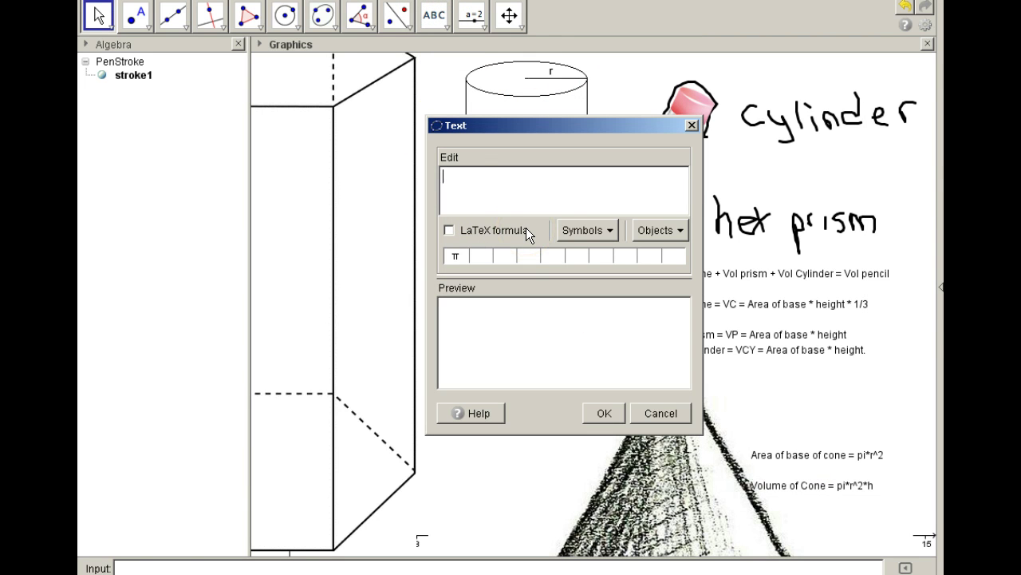
drag(594, 119, 528, 125)
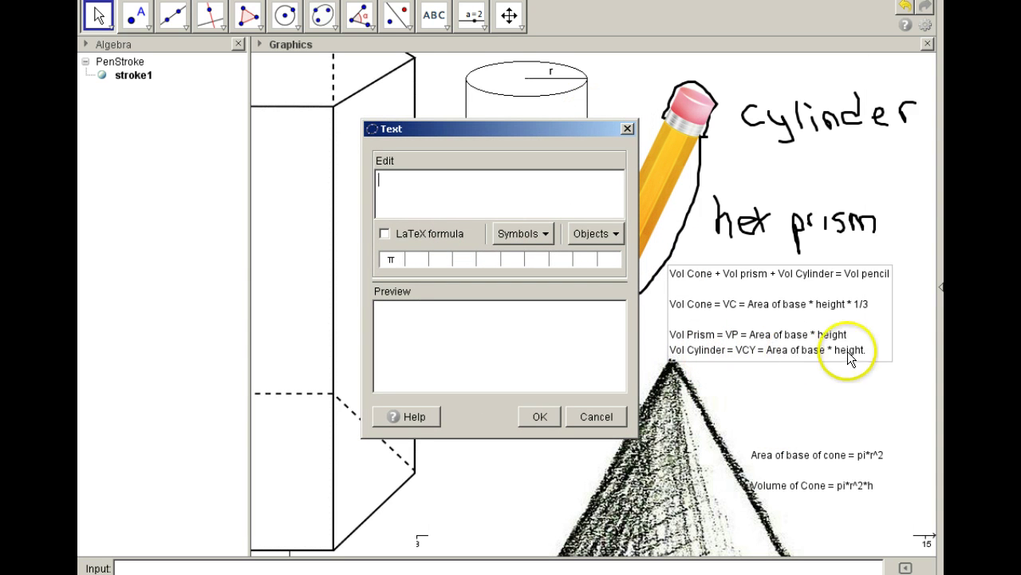
click(410, 185)
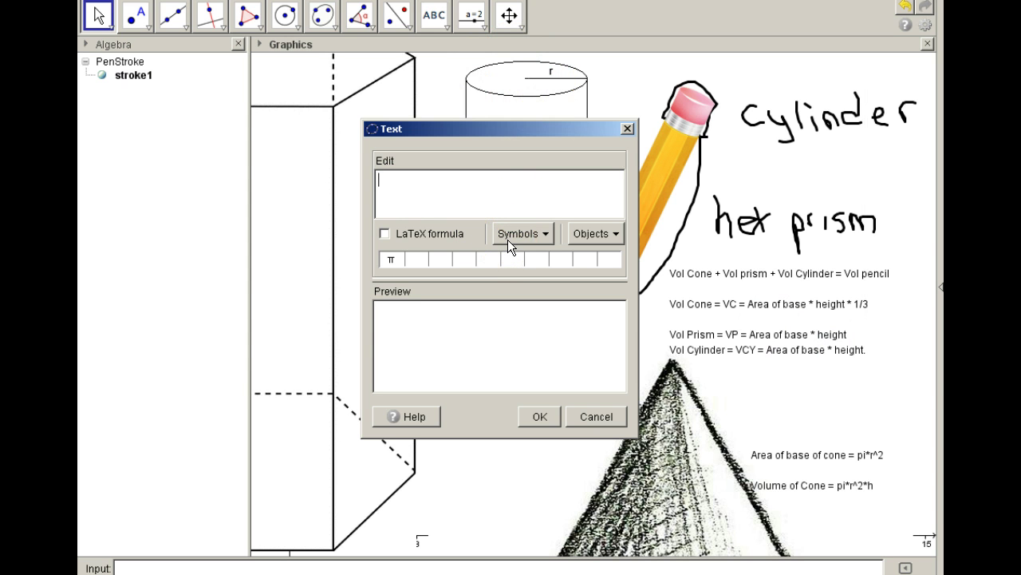
text(c)
key(BackSpace)
text(VCY -)
key(BackSpace)
key(BackSpace)
text(-)
key(BackSpace)
text(= pi*r^)
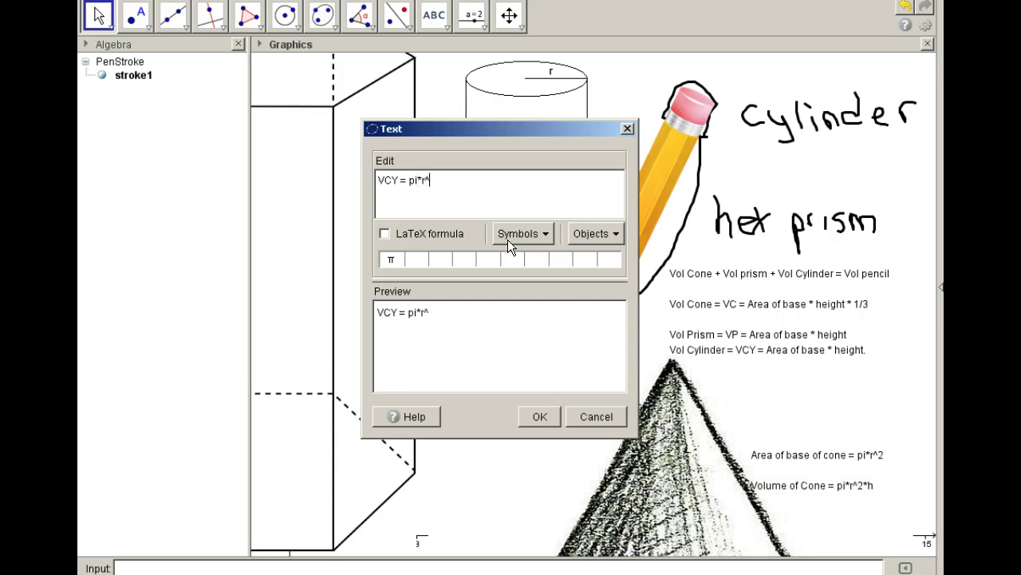
text(2*h)
Step: Confirm the VCY formula text so it sits just below the cylinder
click(658, 125)
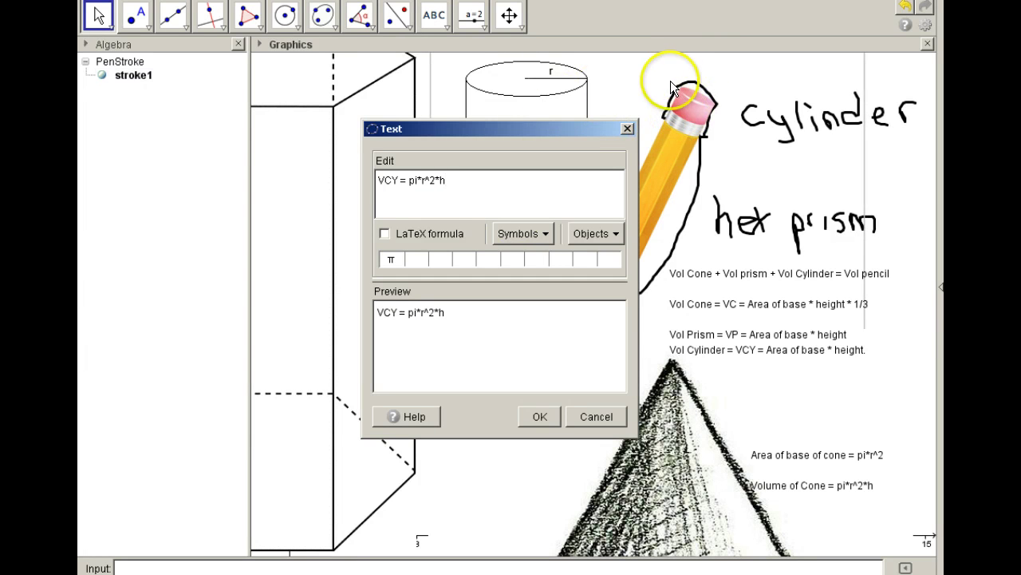
click(676, 365)
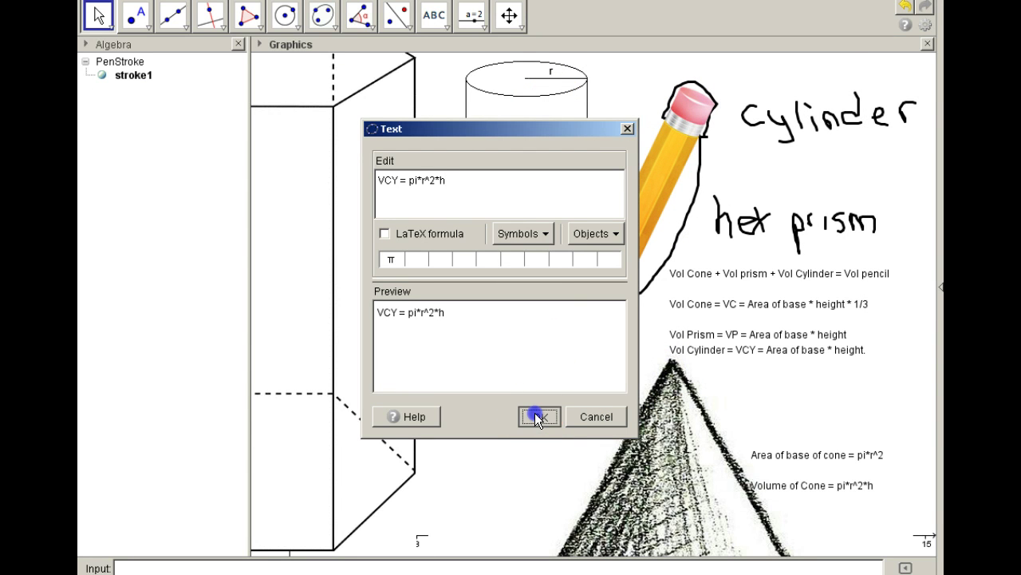
click(535, 416)
click(488, 225)
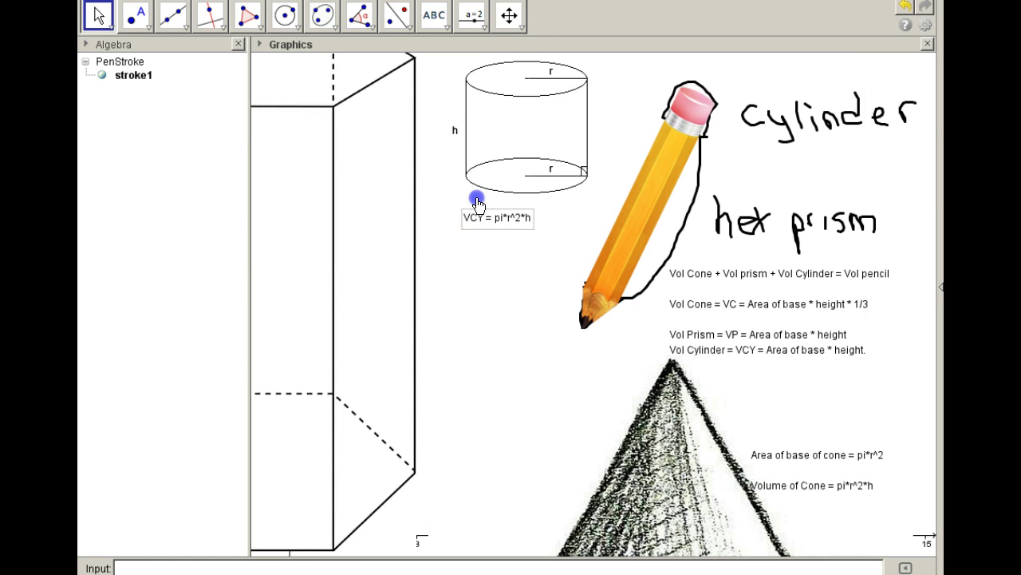